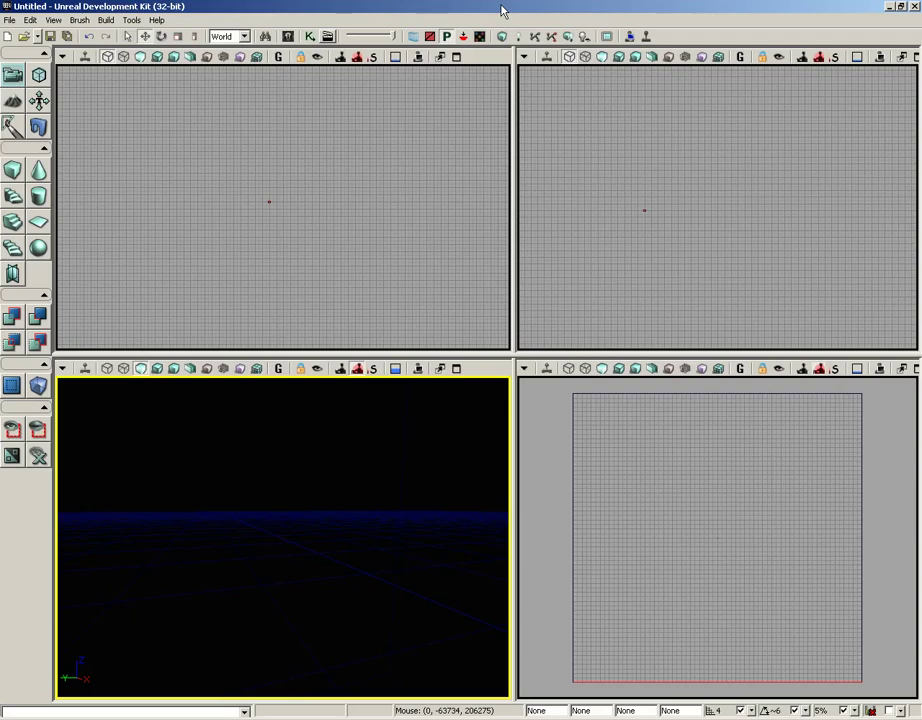
- Open the VCTF-Necropolis.udk map from the Maps folder
click(10, 20)
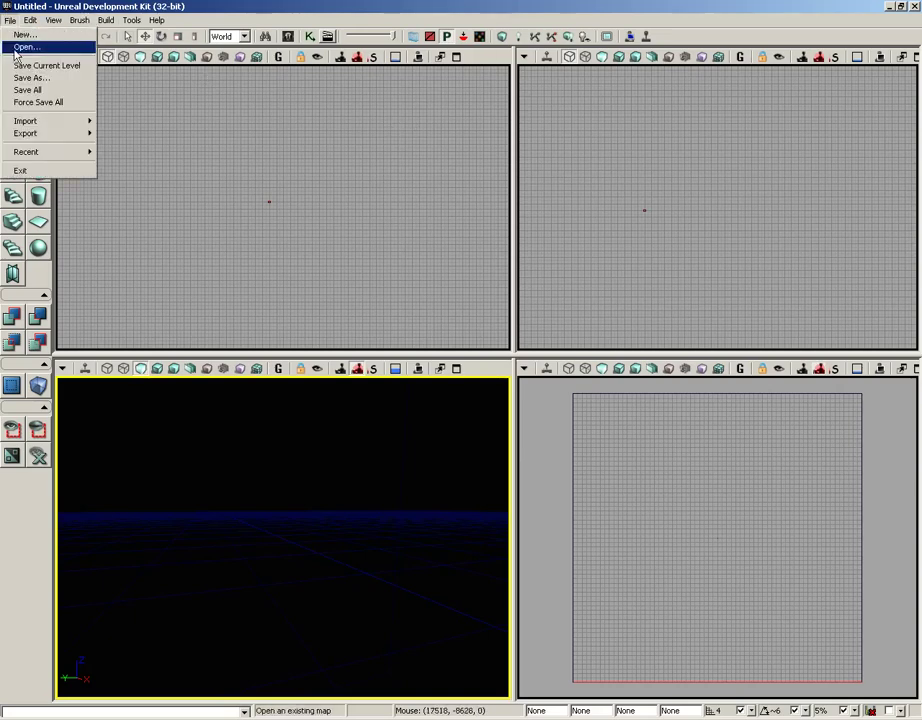
click(16, 50)
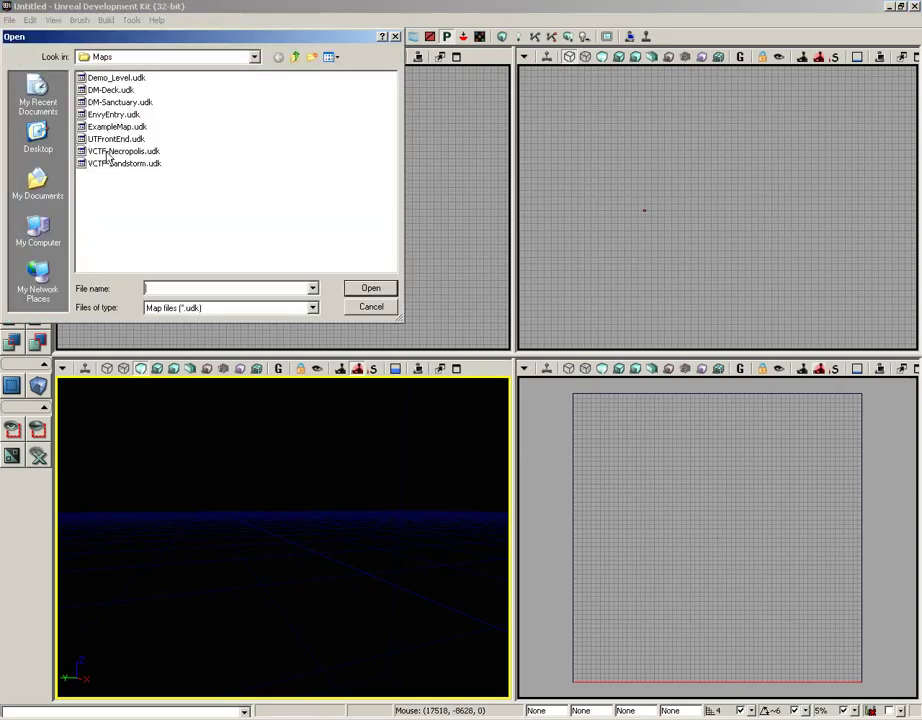
click(112, 152)
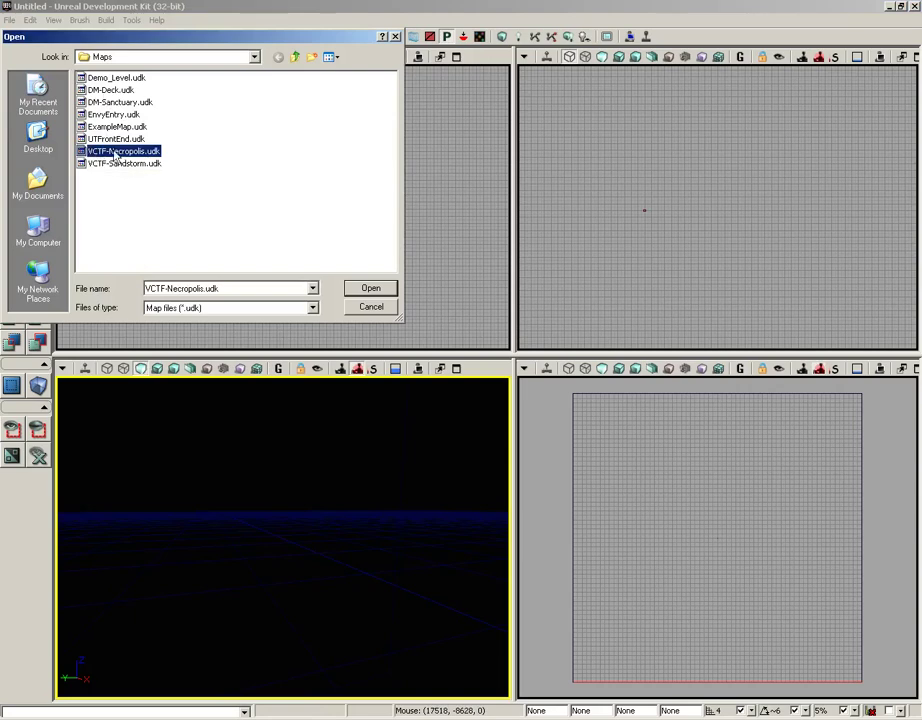
click(389, 290)
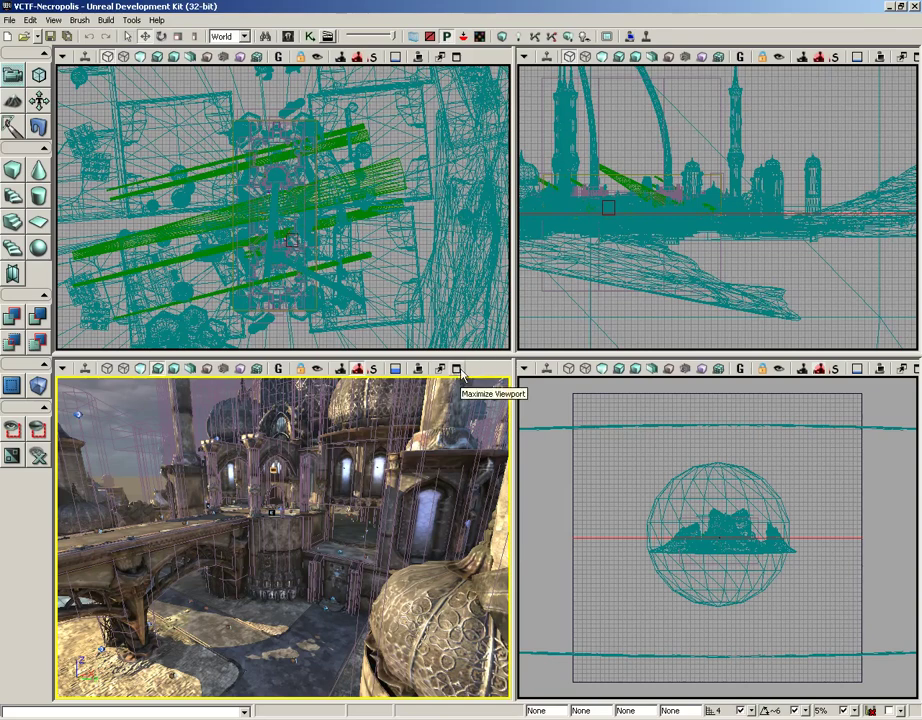
- Maximize the perspective viewport and bring up its Show flag categories
click(455, 373)
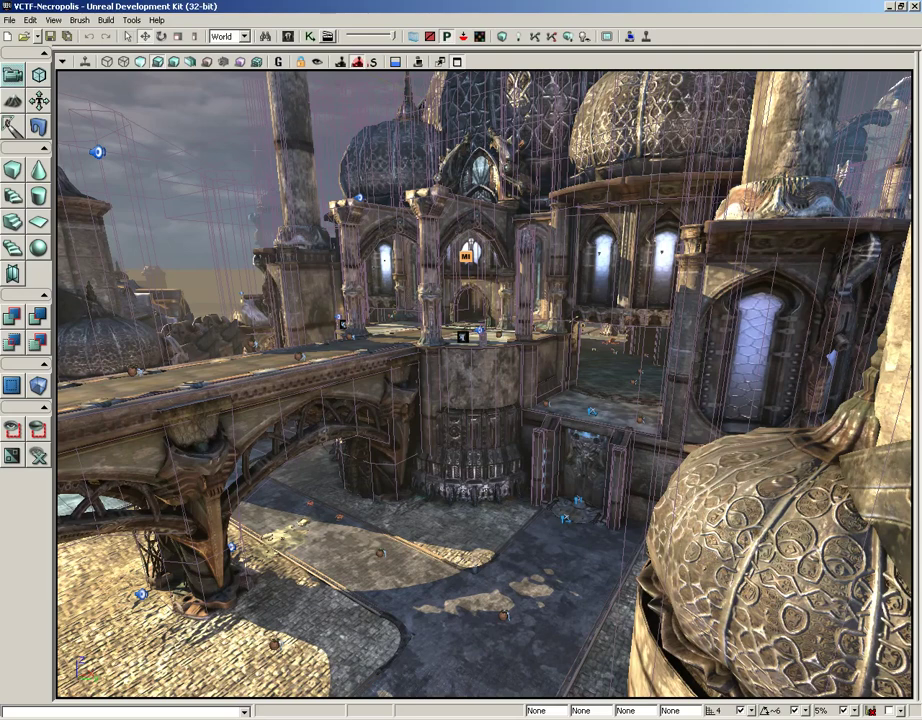
click(62, 63)
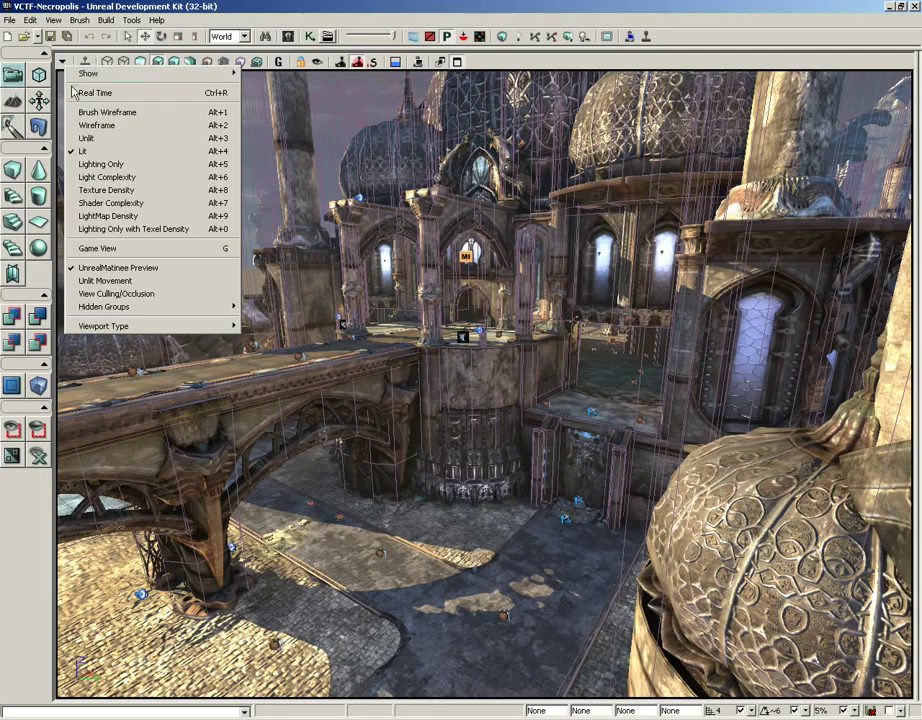
mouse_move(150, 73)
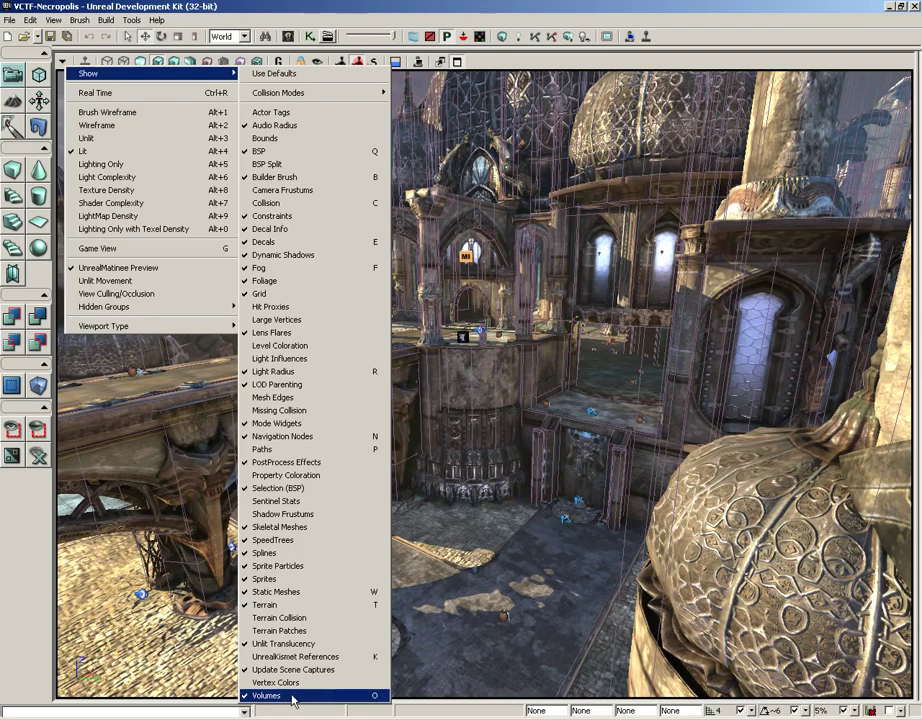
- Uncheck Volumes in the perspective view's Show flags to hide the purple volume wireframes
click(304, 696)
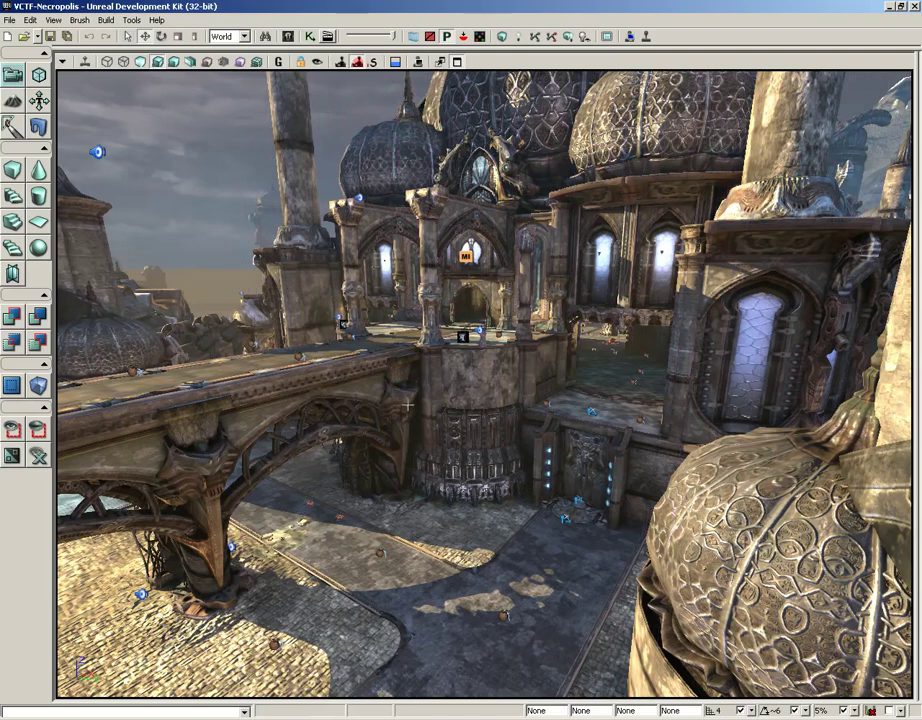
scroll(407, 405, up, 1)
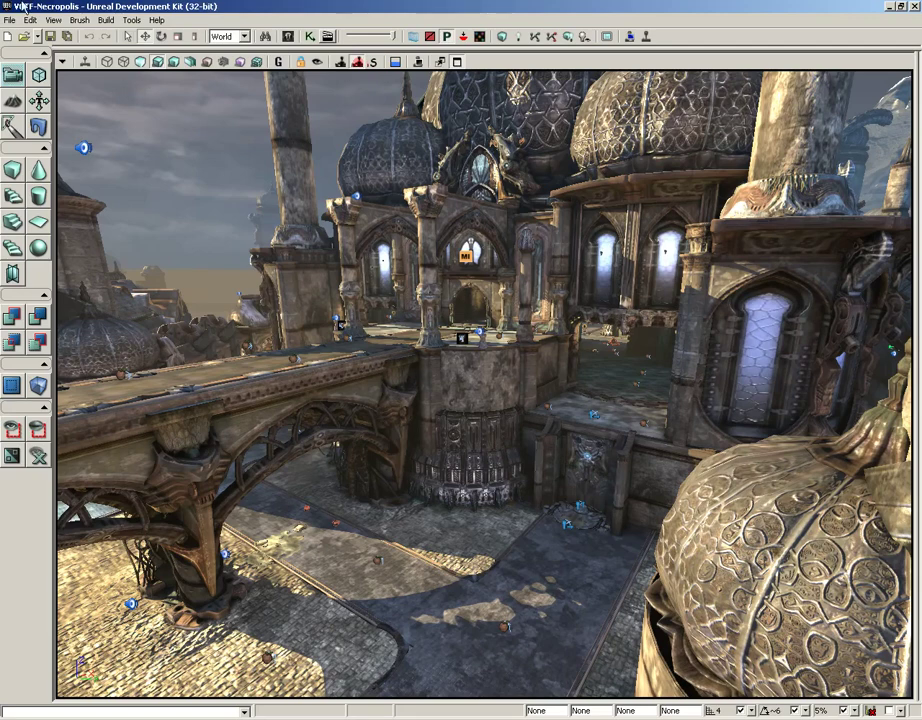
click(62, 61)
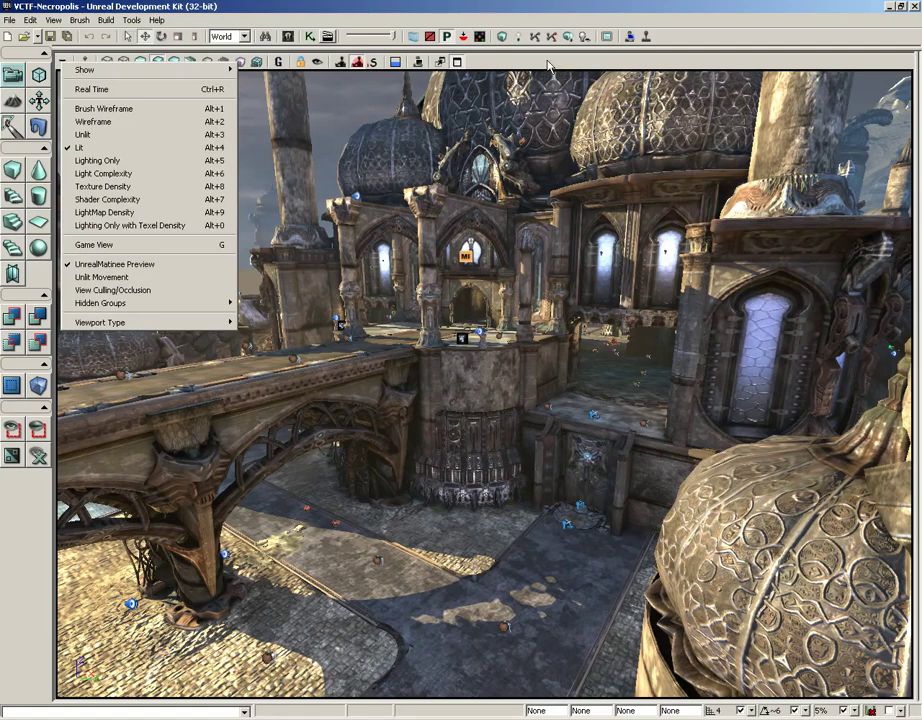
- Dismiss the viewport options and list the level's Matinee sequences from the UnrealMatinee dropdown
click(490, 65)
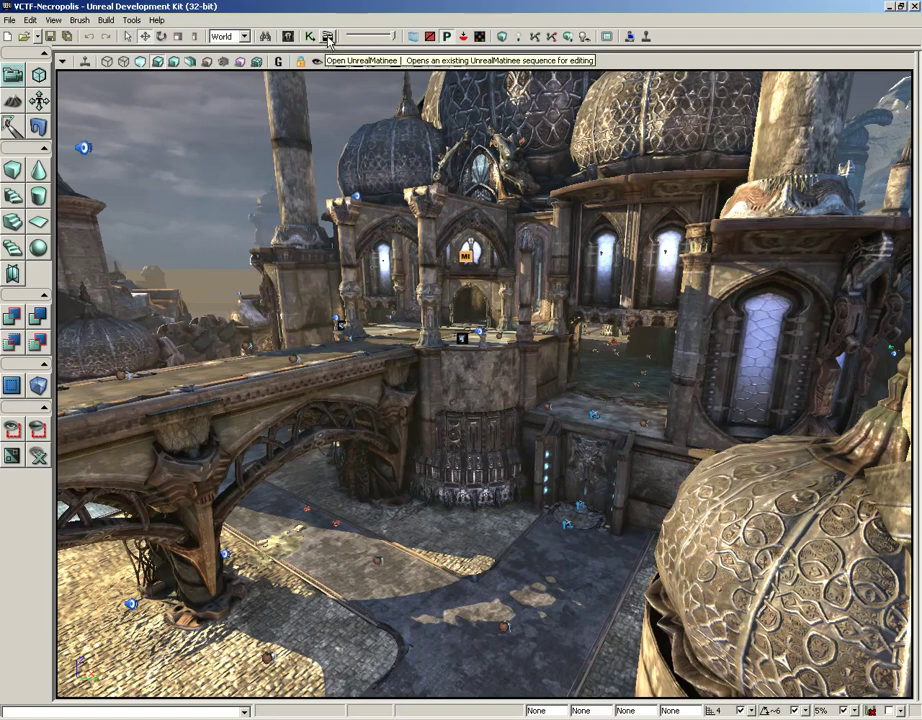
click(328, 38)
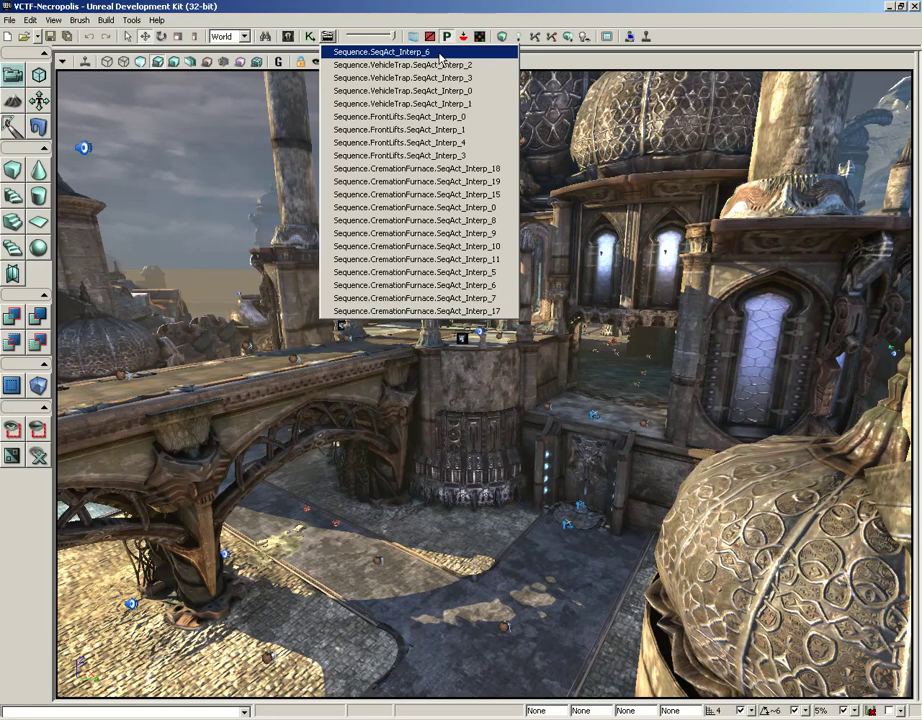
- Open Sequence.SeqAct_Interp_6 in UnrealMatinee, play it, and move the window to the screen bottom
click(438, 53)
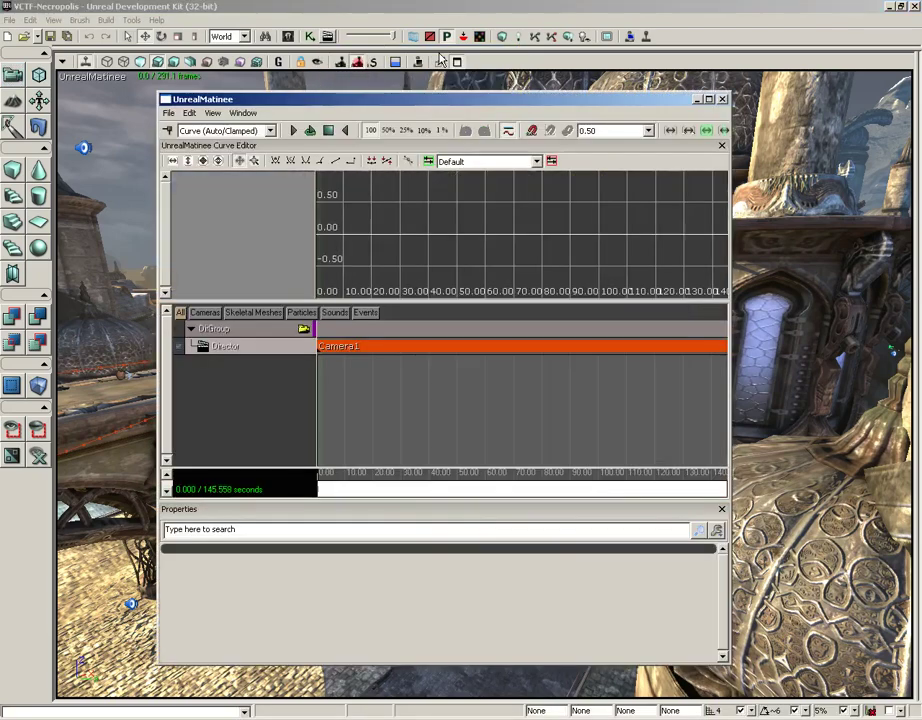
drag(346, 102, 487, 74)
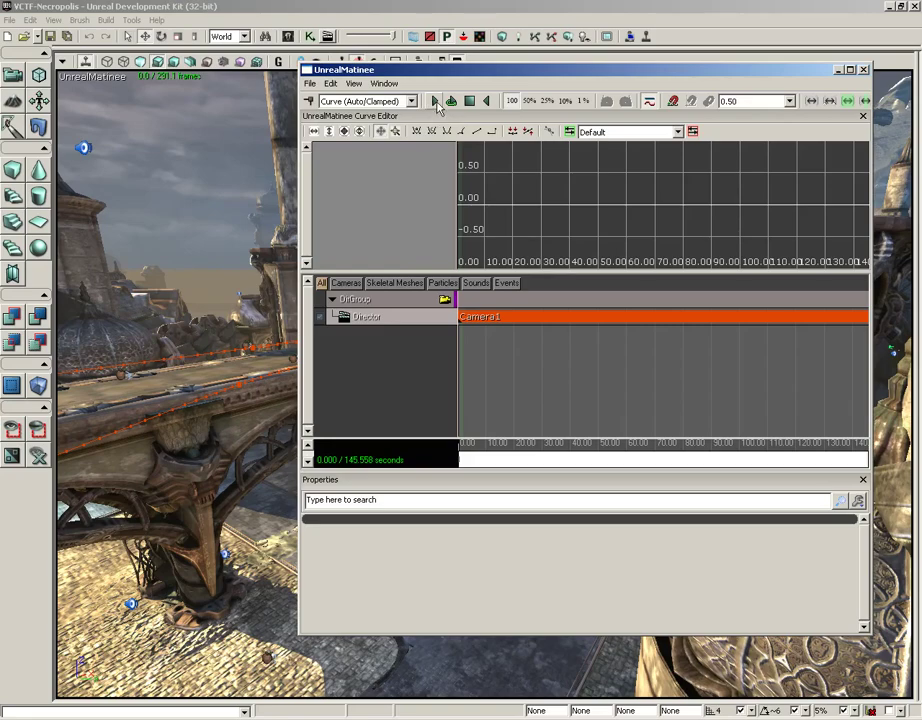
click(437, 102)
drag(471, 74, 366, 626)
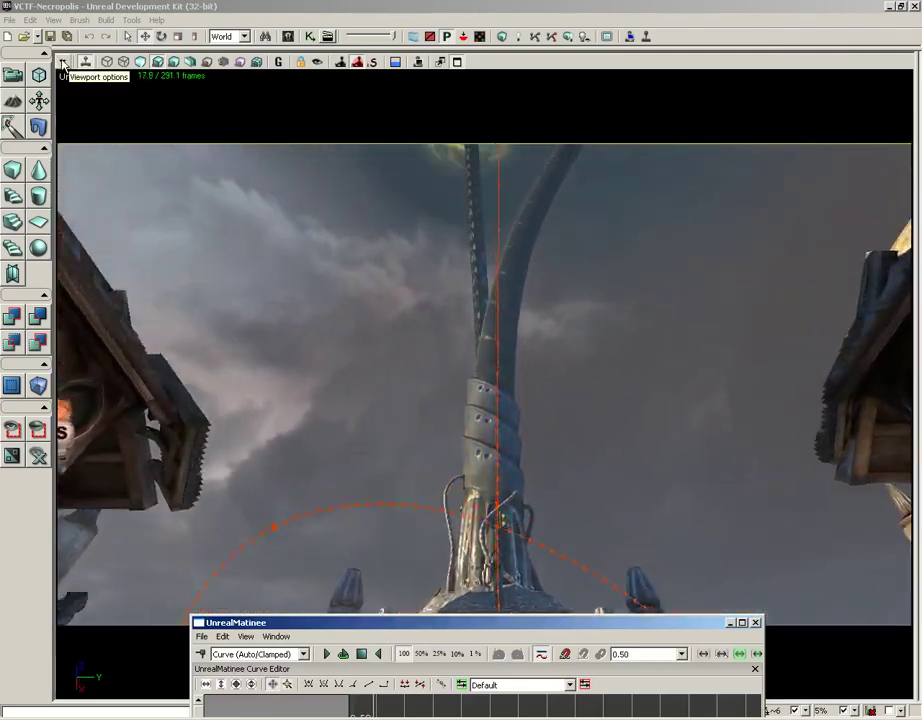
click(62, 64)
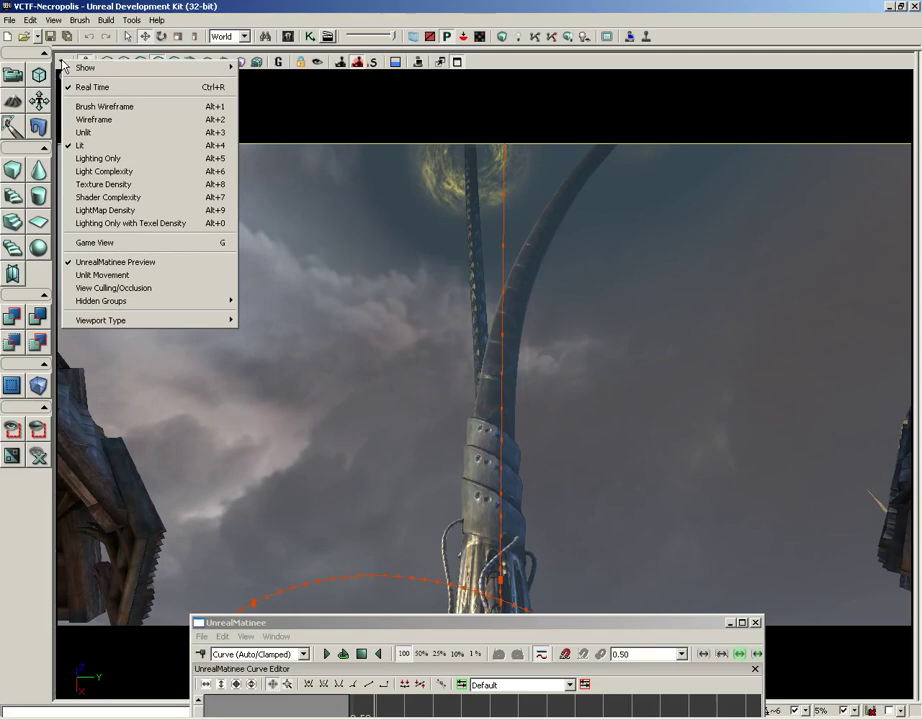
click(195, 262)
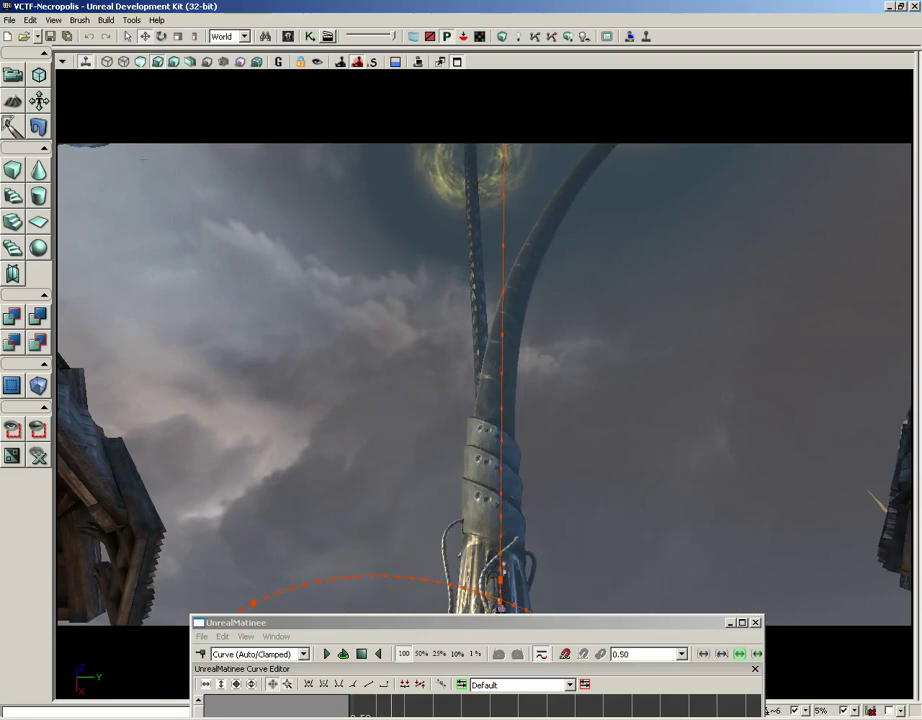
click(64, 62)
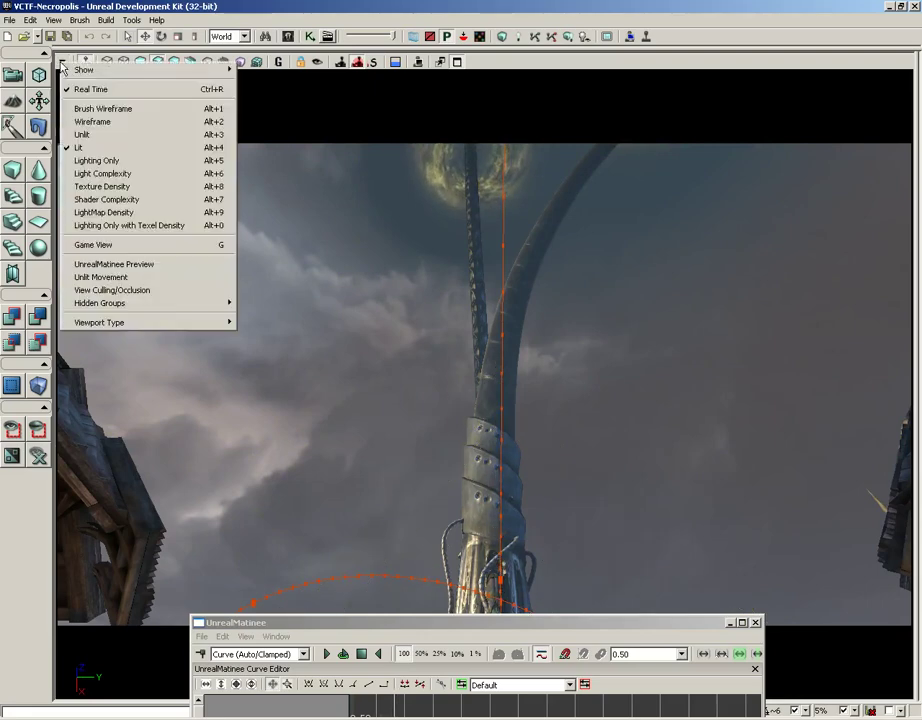
click(88, 265)
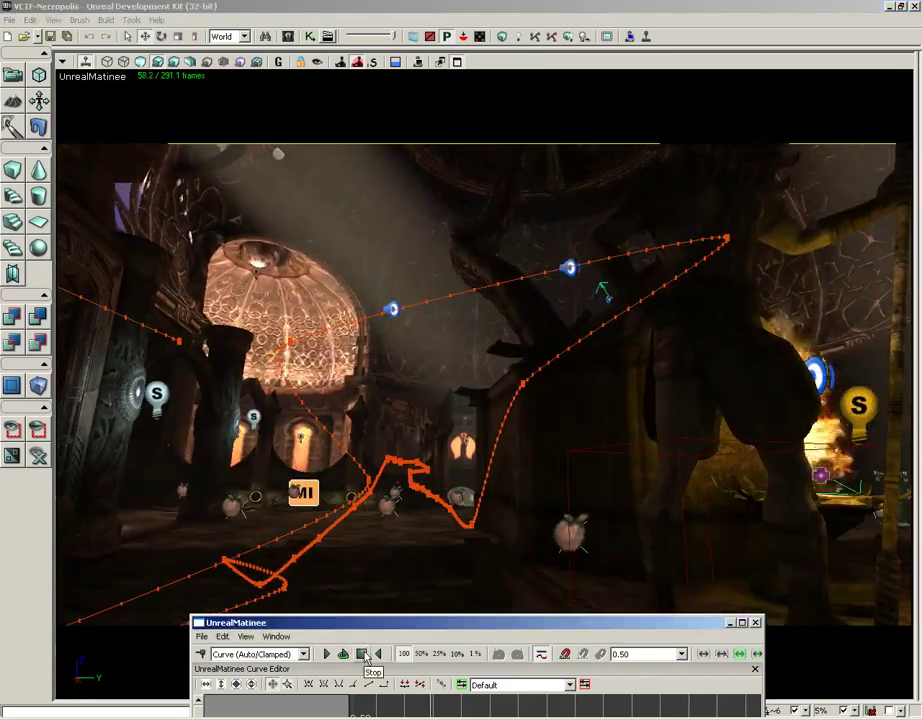
- Stop and close UnrealMatinee, then fly the camera into the courtyard
click(365, 656)
click(755, 622)
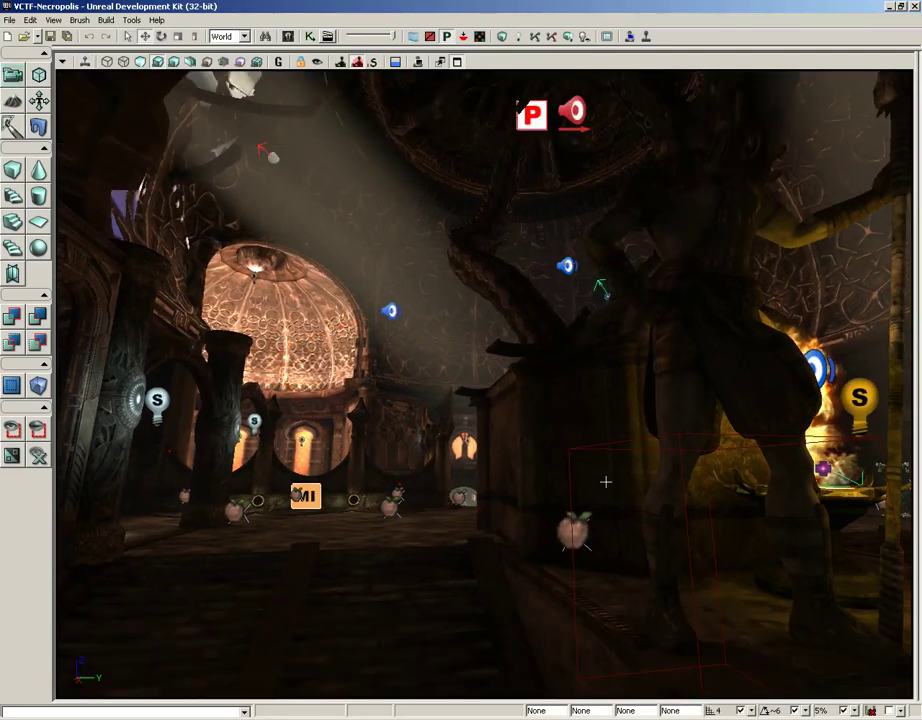
right_drag(416, 438, 765, 457)
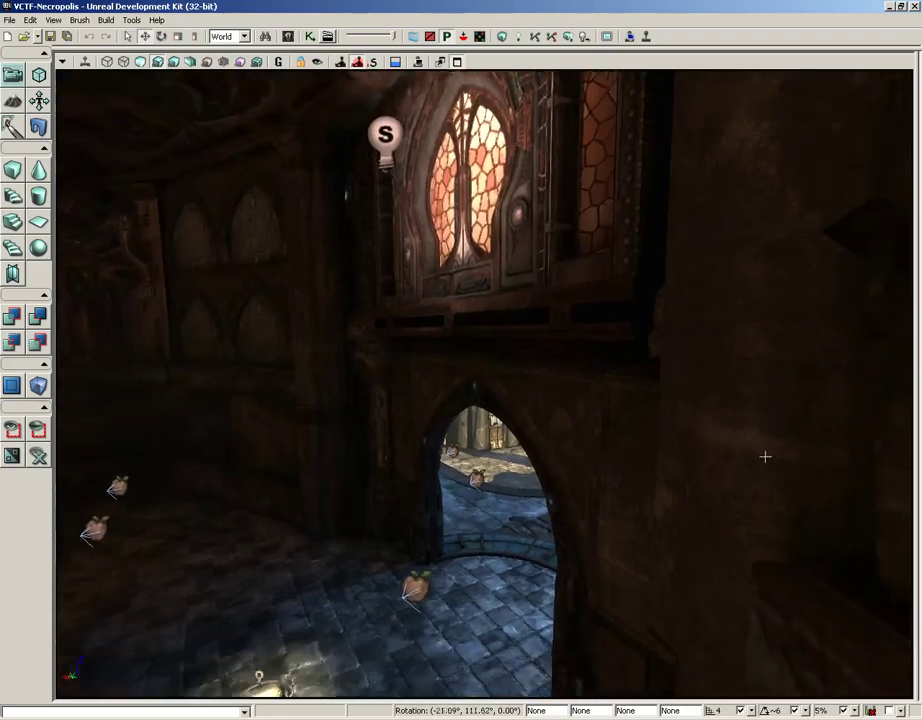
mouse_move(765, 457)
mouse_down()
mouse_move(447, 375)
mouse_move(50, 200)
mouse_up()
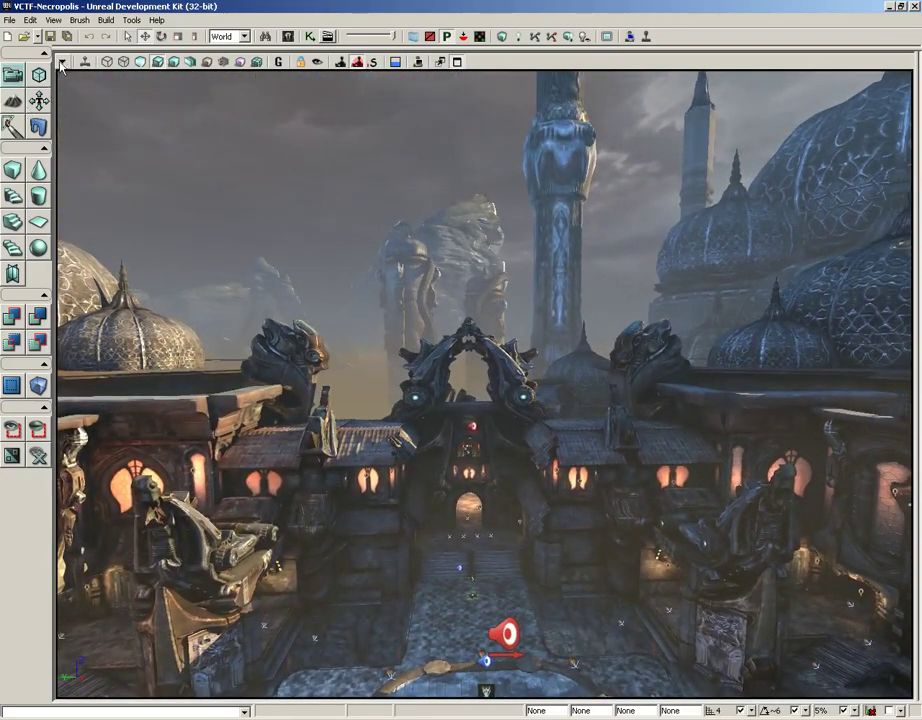
- Enable Unlit Movement in the viewport options and look out over the rooftops
click(62, 61)
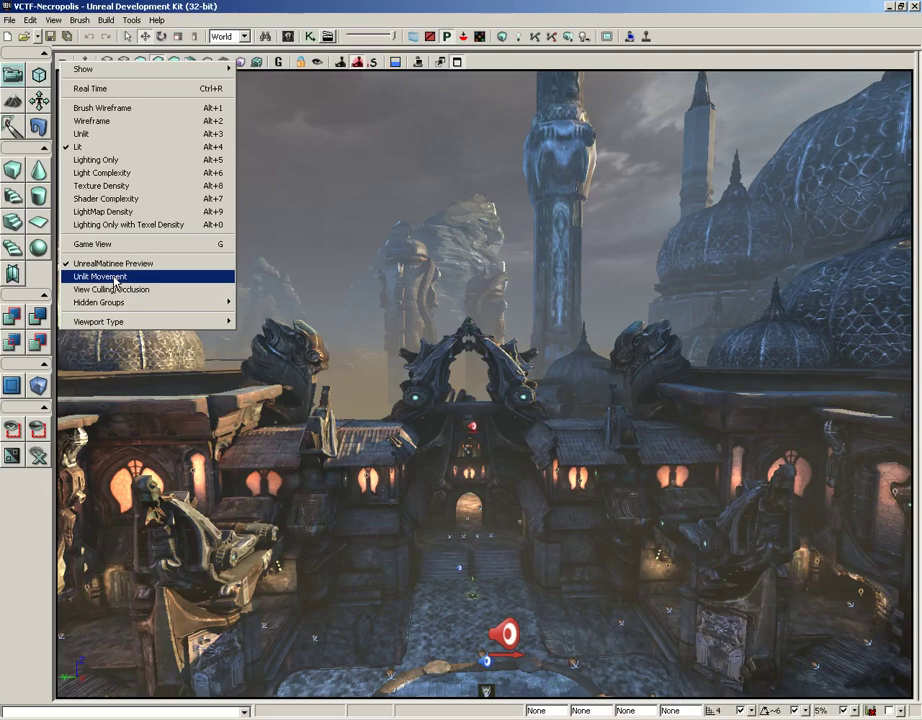
click(112, 278)
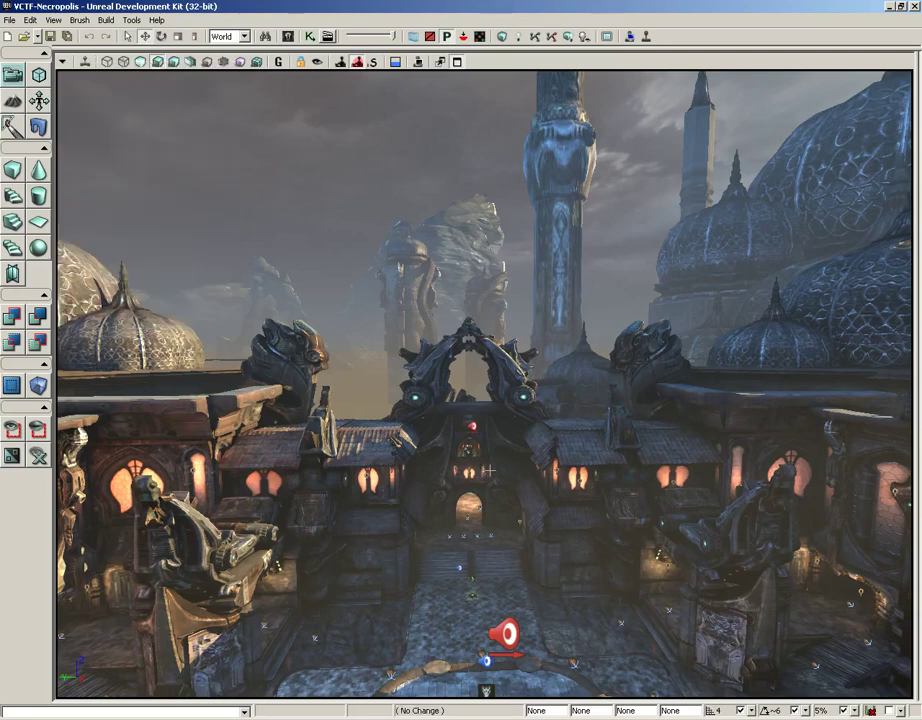
mouse_move(489, 470)
right_down()
mouse_move(420, 466)
mouse_move(537, 477)
mouse_move(530, 440)
mouse_move(489, 470)
right_up()
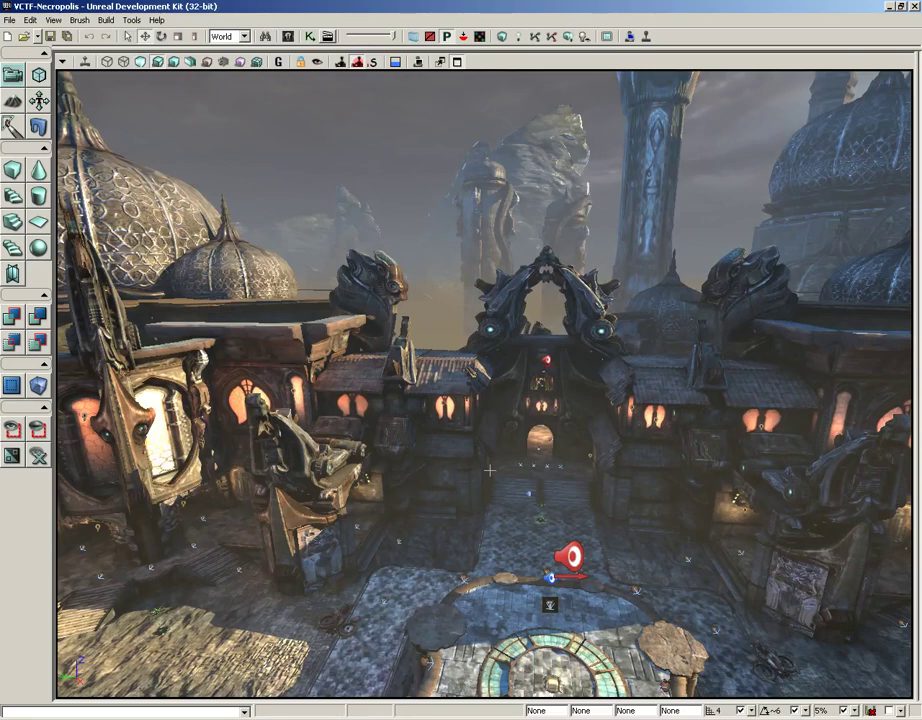
- Turn Unlit Movement off and bring up the Hidden Groups list in the viewport options
click(62, 61)
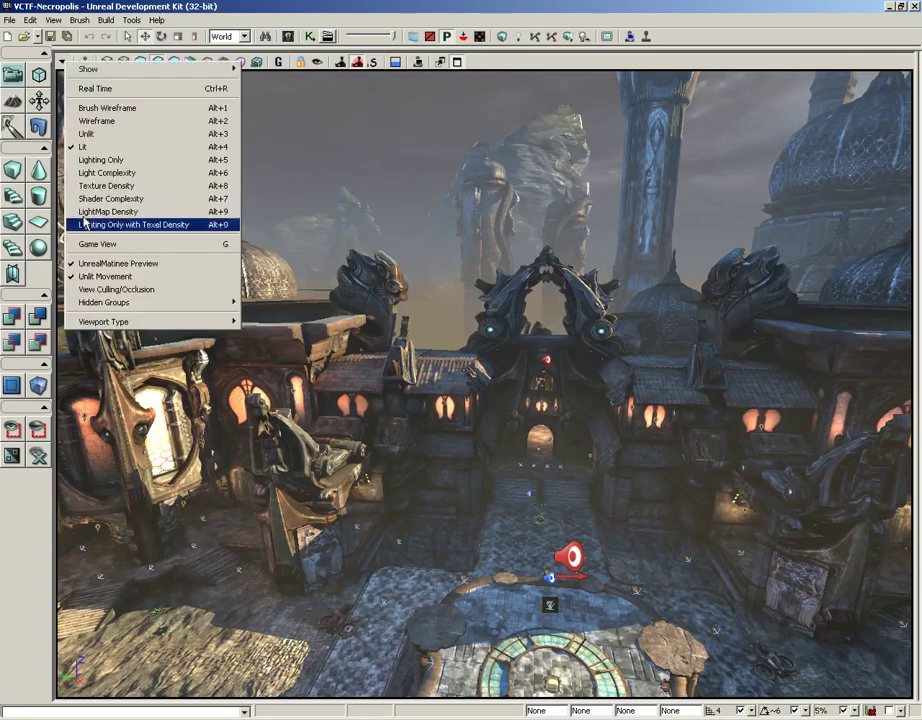
click(94, 277)
click(58, 61)
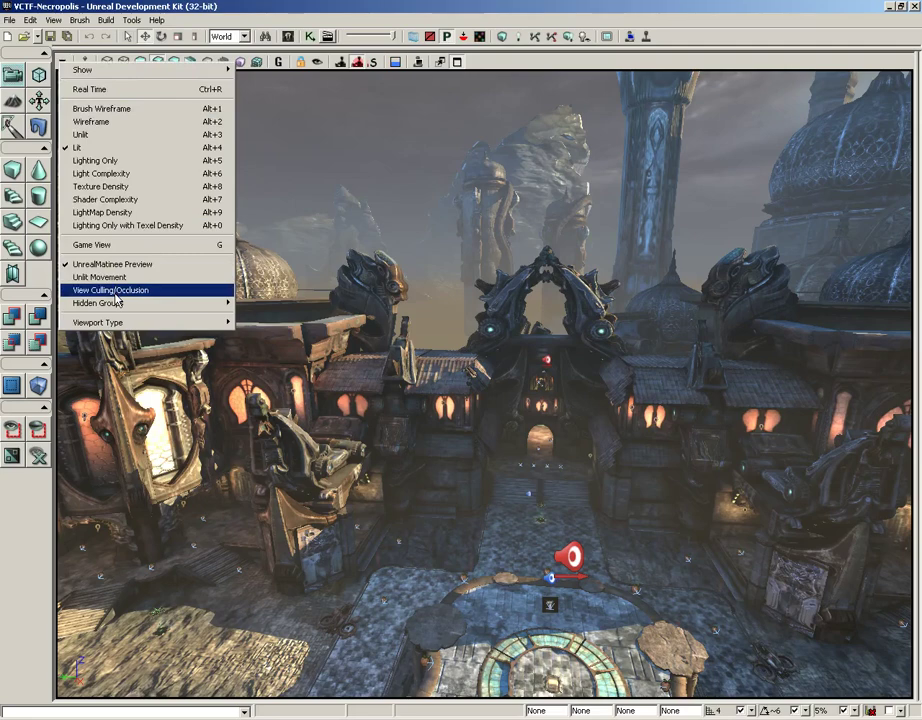
mouse_move(104, 302)
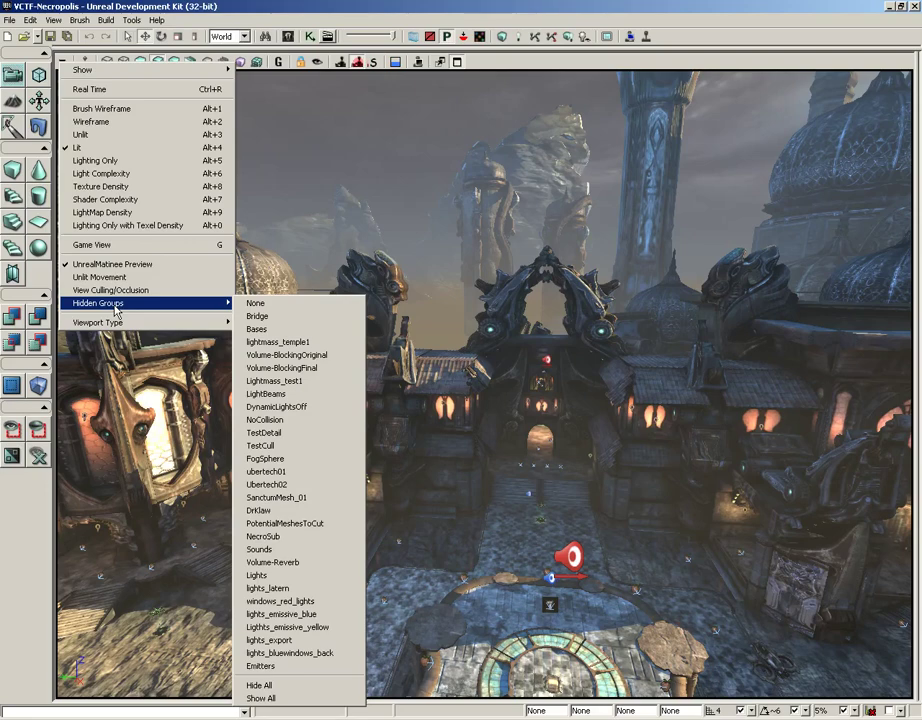
click(202, 8)
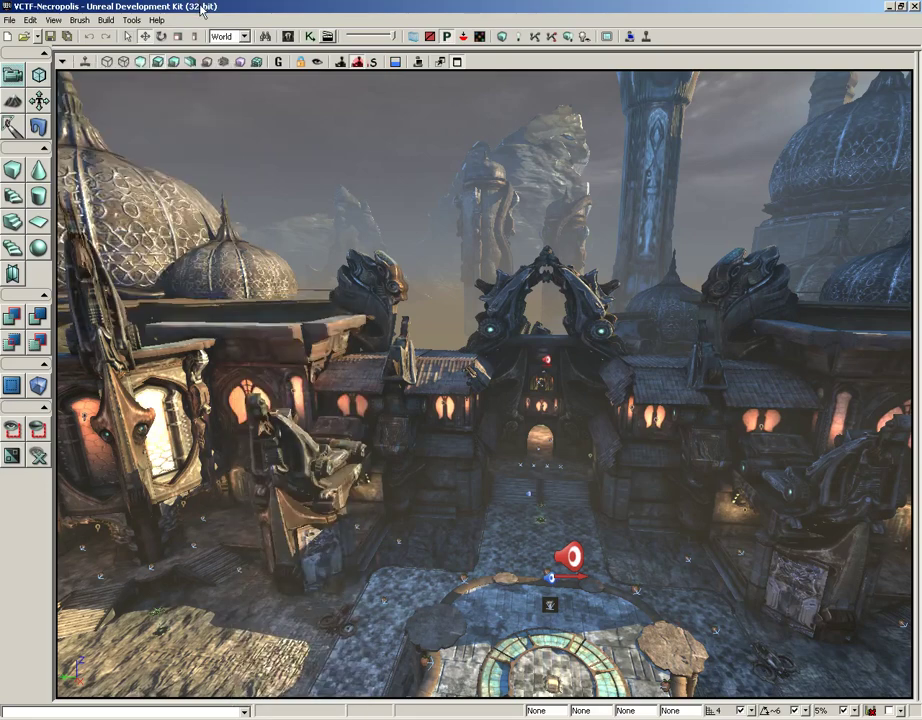
click(54, 21)
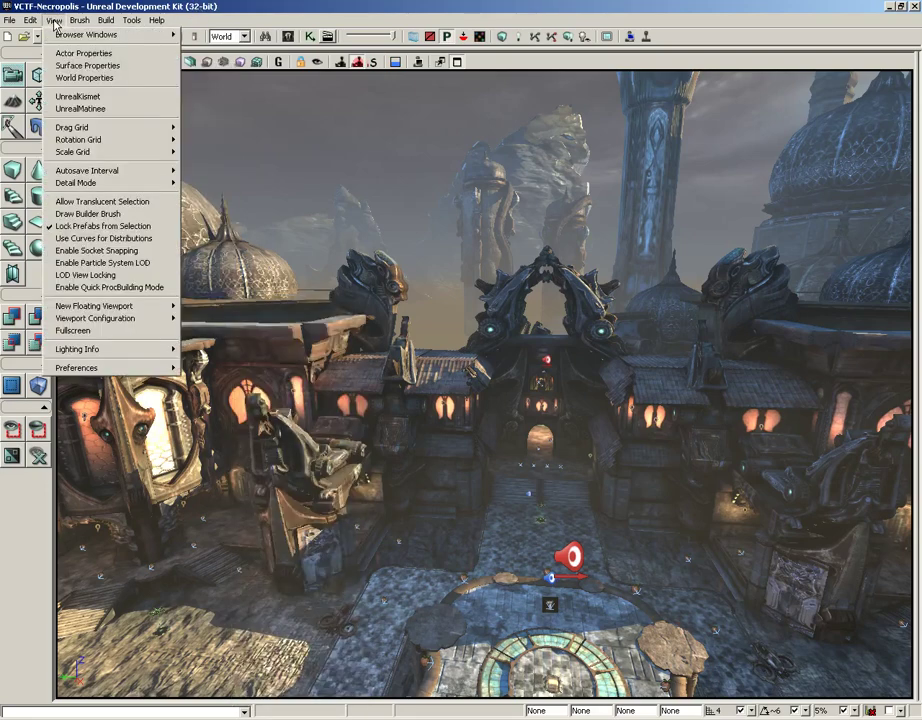
mouse_move(100, 35)
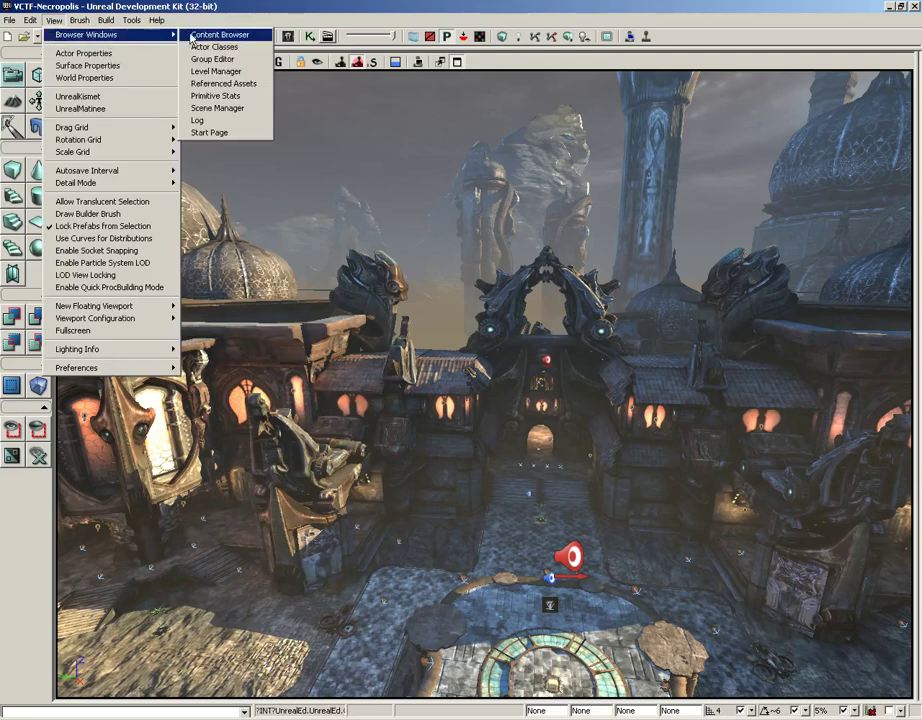
click(205, 59)
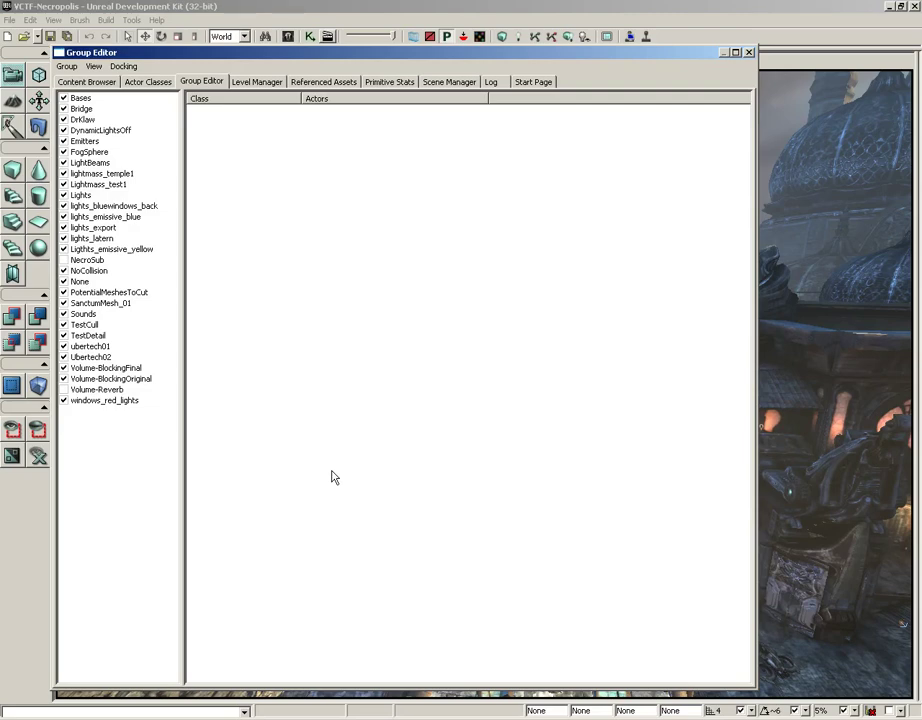
click(81, 196)
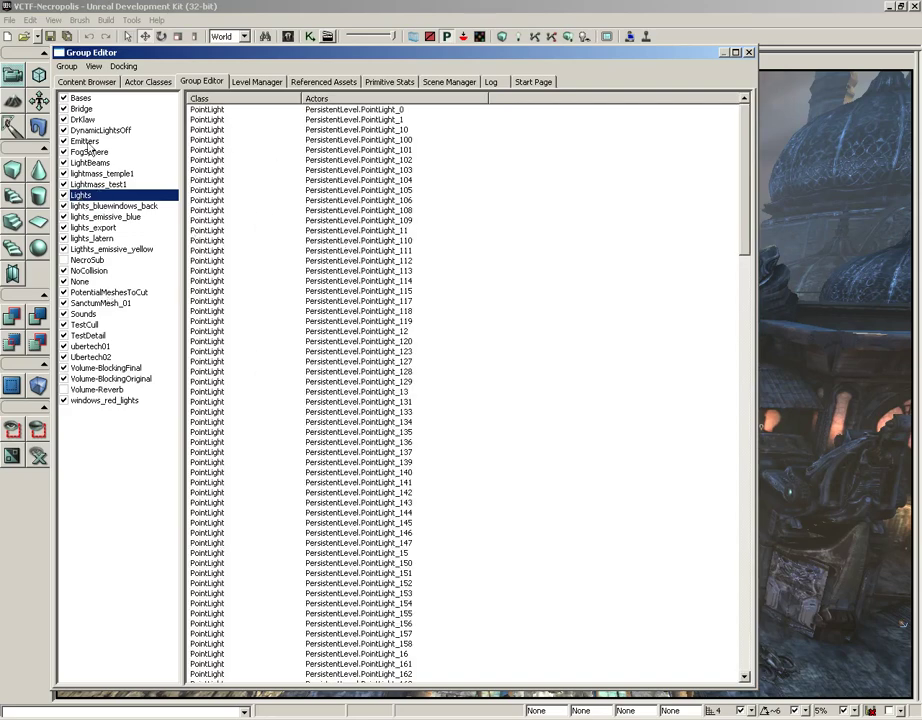
click(88, 174)
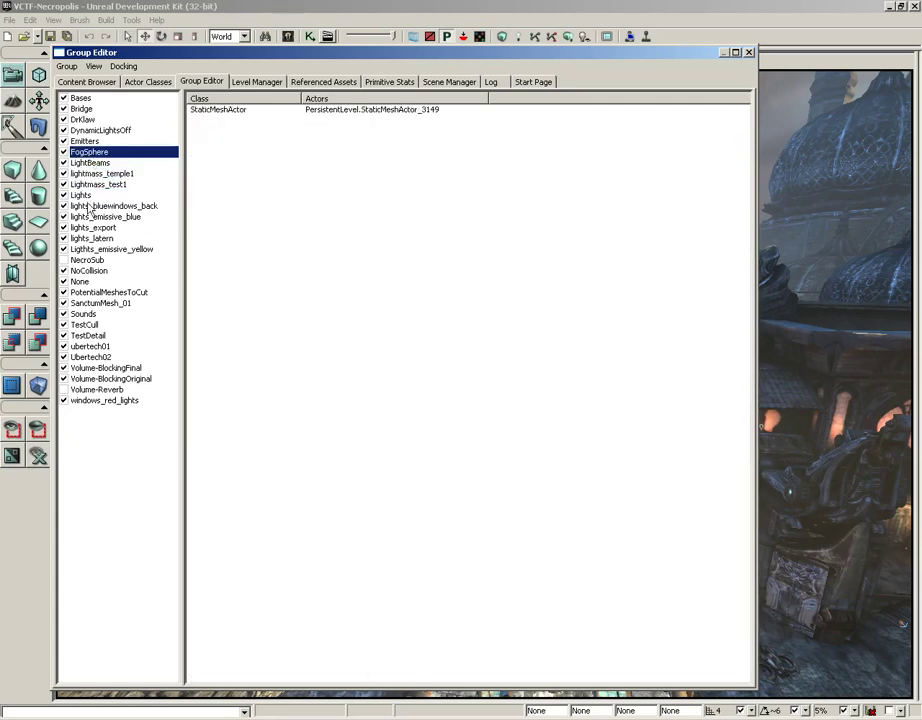
click(92, 207)
click(92, 238)
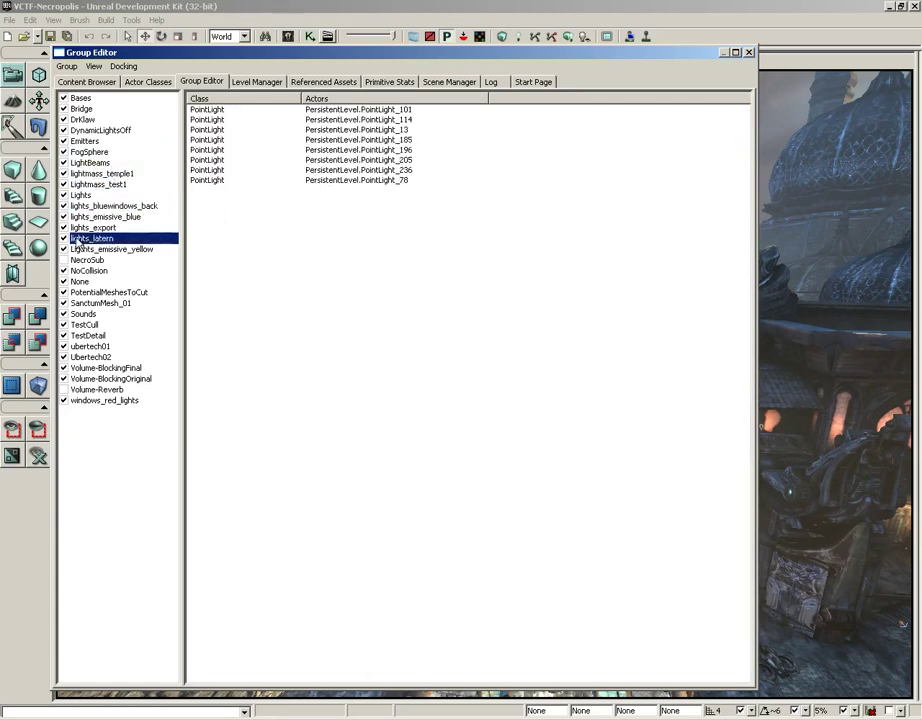
click(751, 53)
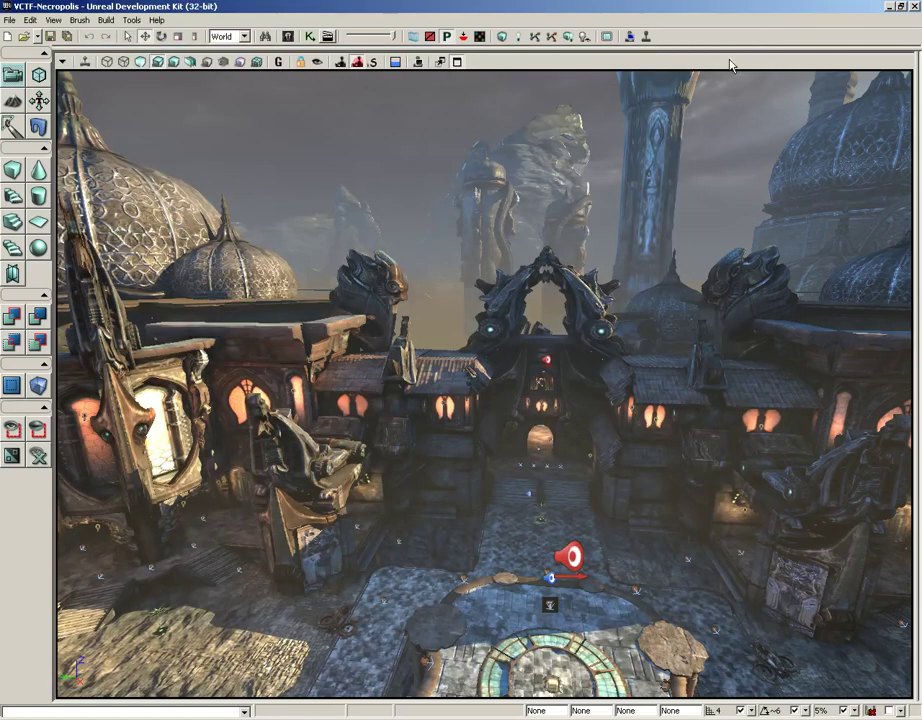
- Switch the main viewport to Top view, zoomed and panned in over the central plaza
click(61, 63)
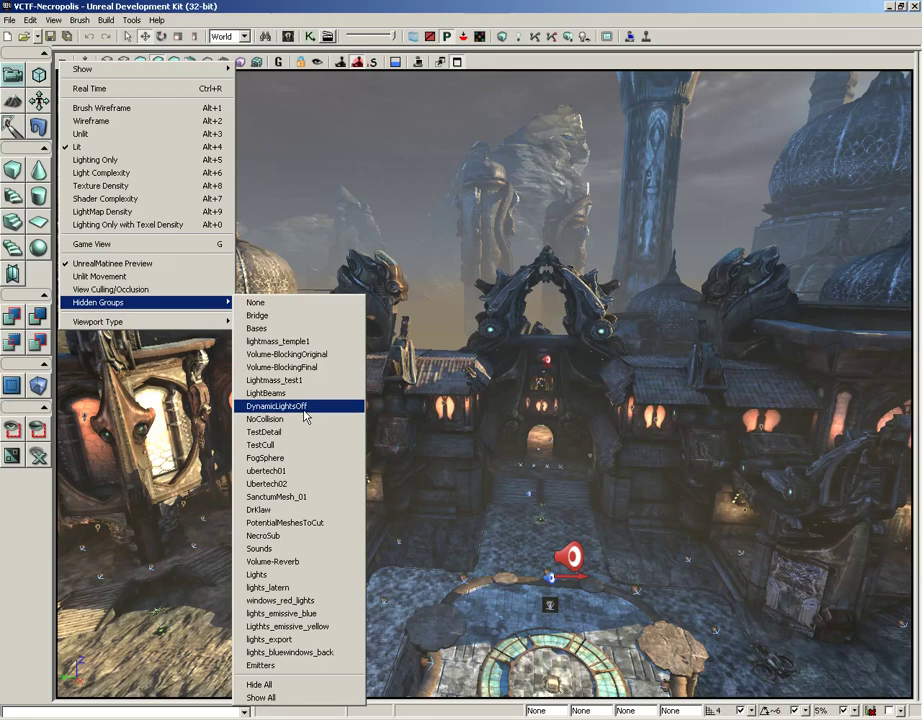
mouse_move(140, 322)
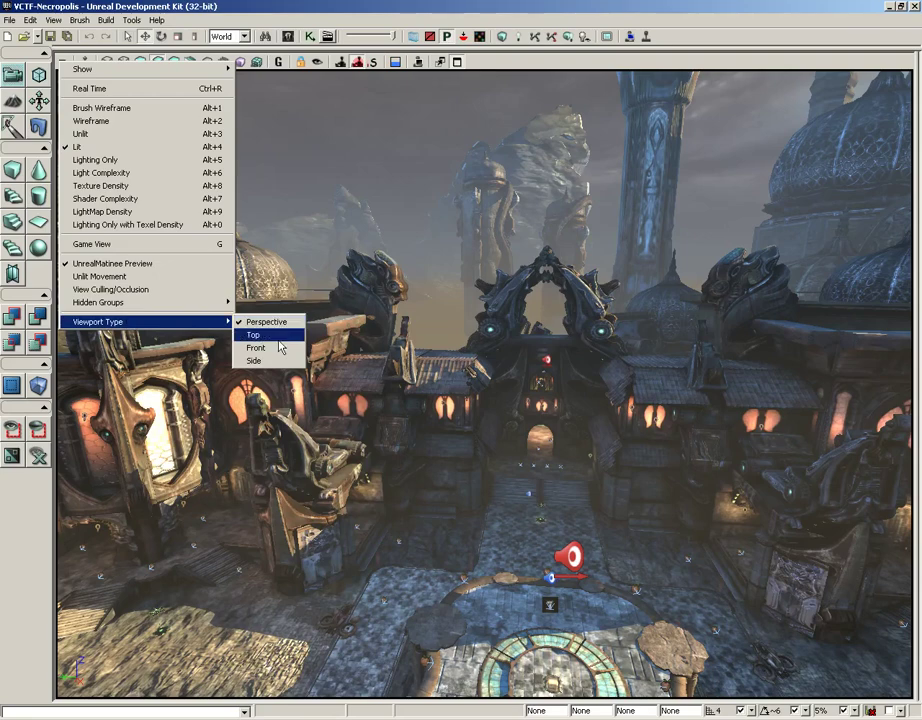
click(279, 337)
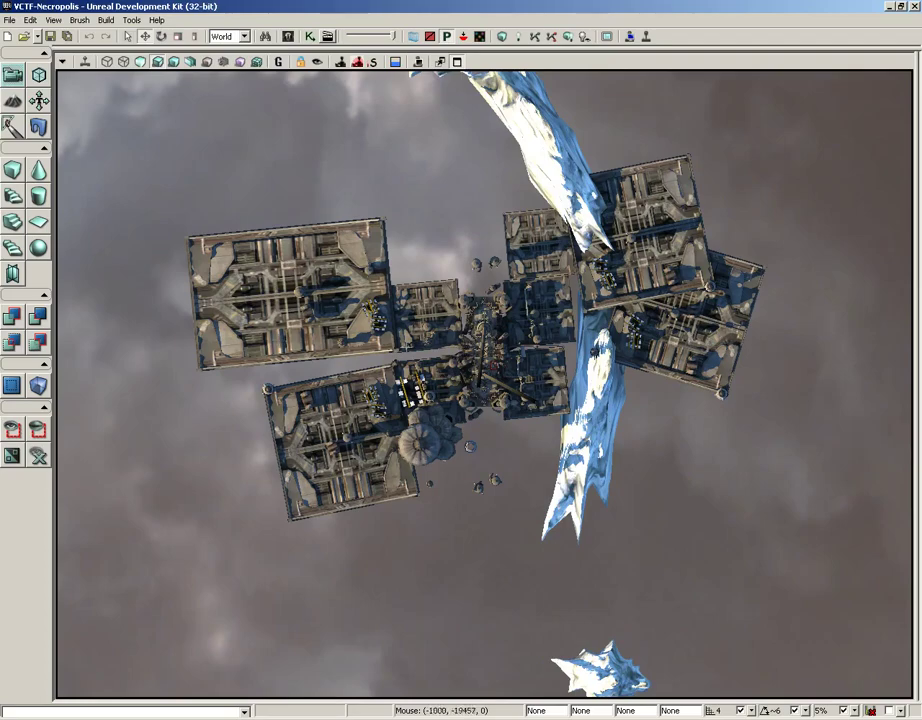
scroll(484, 383, up, 1)
scroll(484, 383, up, 2)
scroll(484, 383, up, 2)
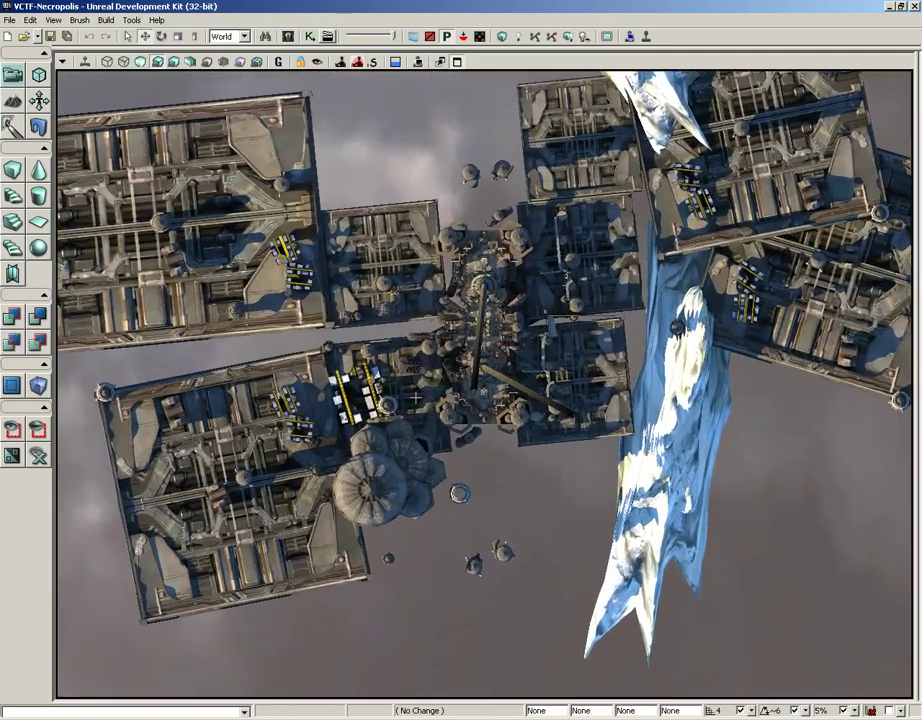
scroll(484, 383, up, 2)
scroll(408, 517, up, 1)
scroll(408, 517, up, 1)
scroll(408, 517, up, 1)
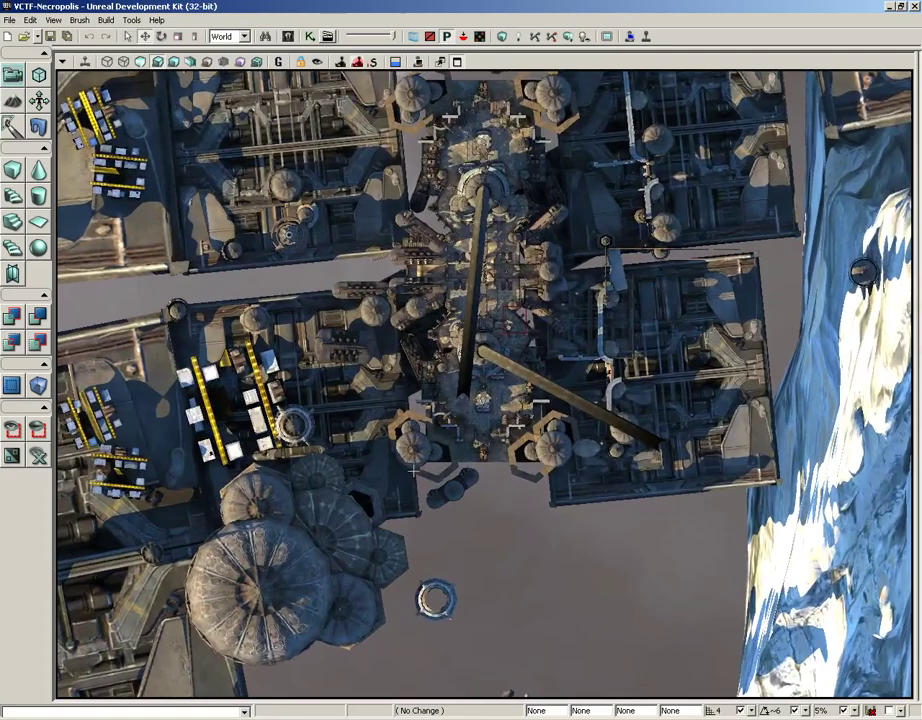
scroll(408, 517, up, 1)
scroll(408, 517, up, 1)
scroll(418, 350, up, 1)
scroll(393, 366, up, 1)
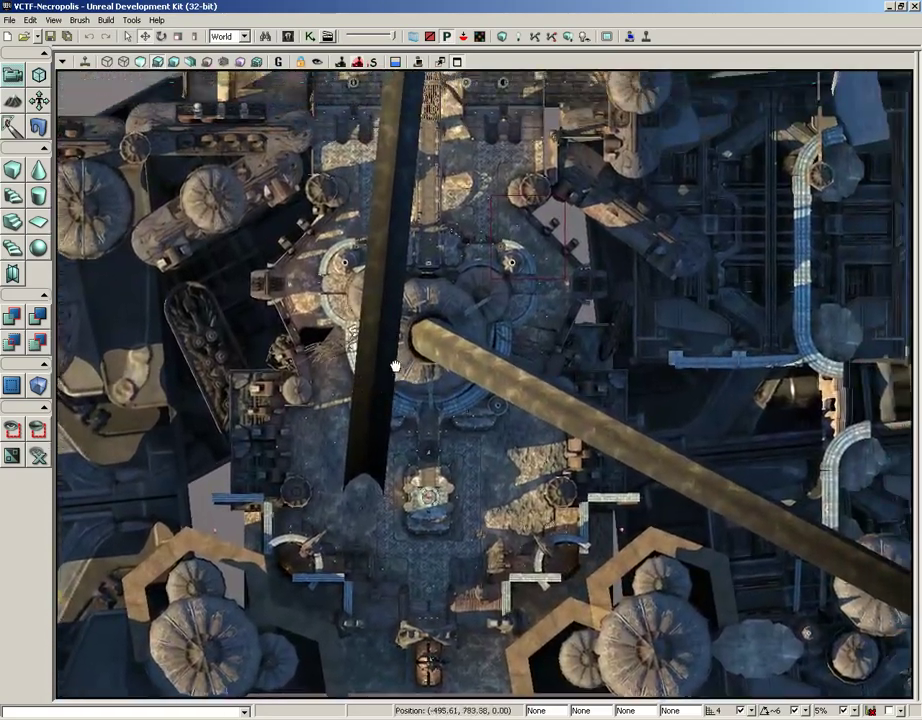
scroll(373, 423, up, 1)
drag(373, 423, 371, 588)
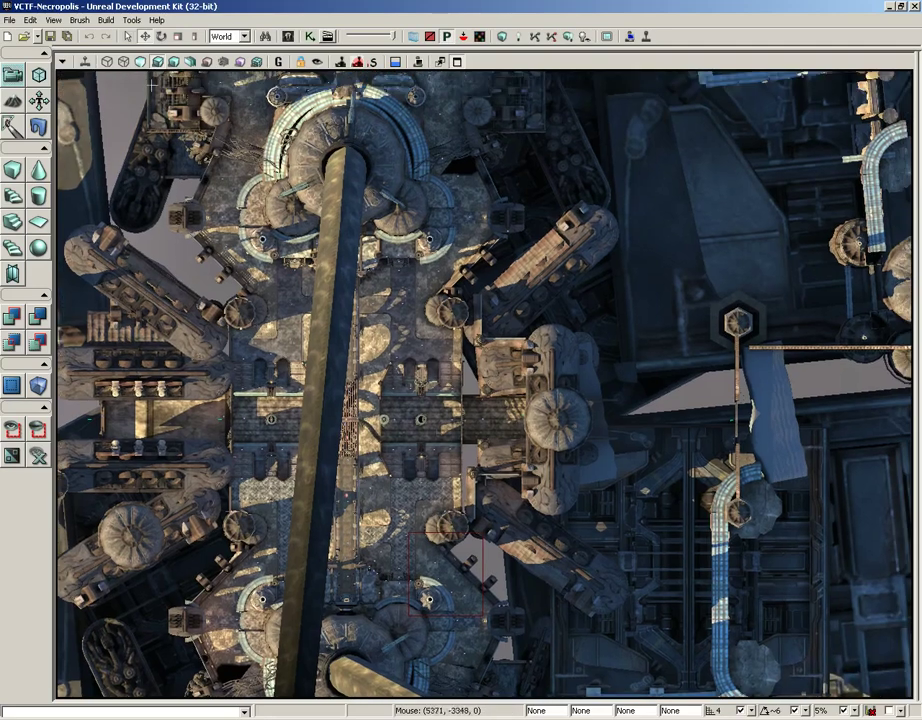
click(64, 62)
mouse_move(104, 318)
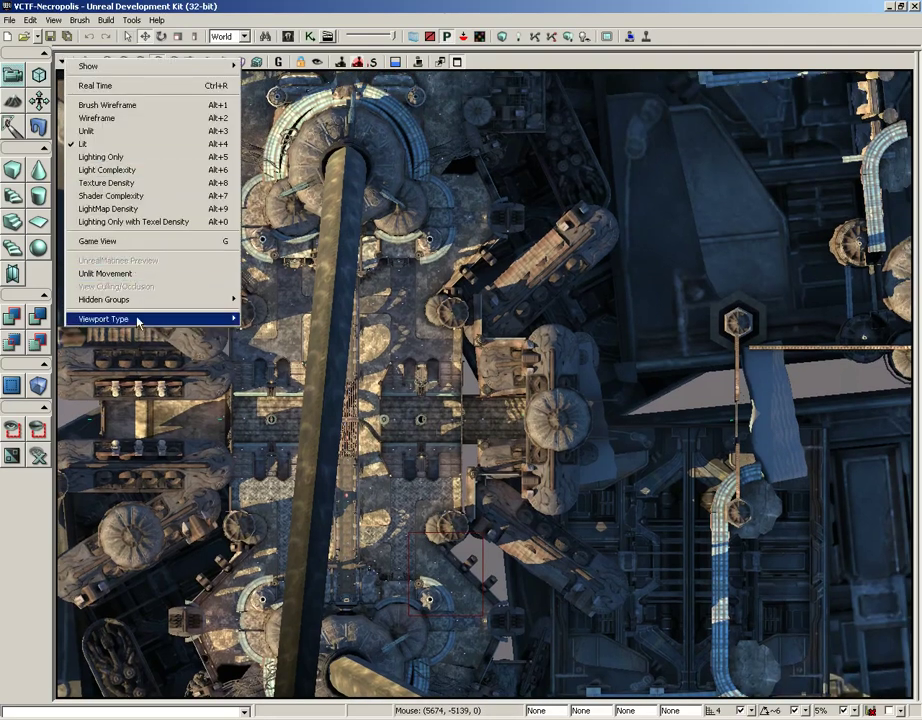
- Switch briefly to Front view, then back to Perspective overlooking the foggy city
click(262, 345)
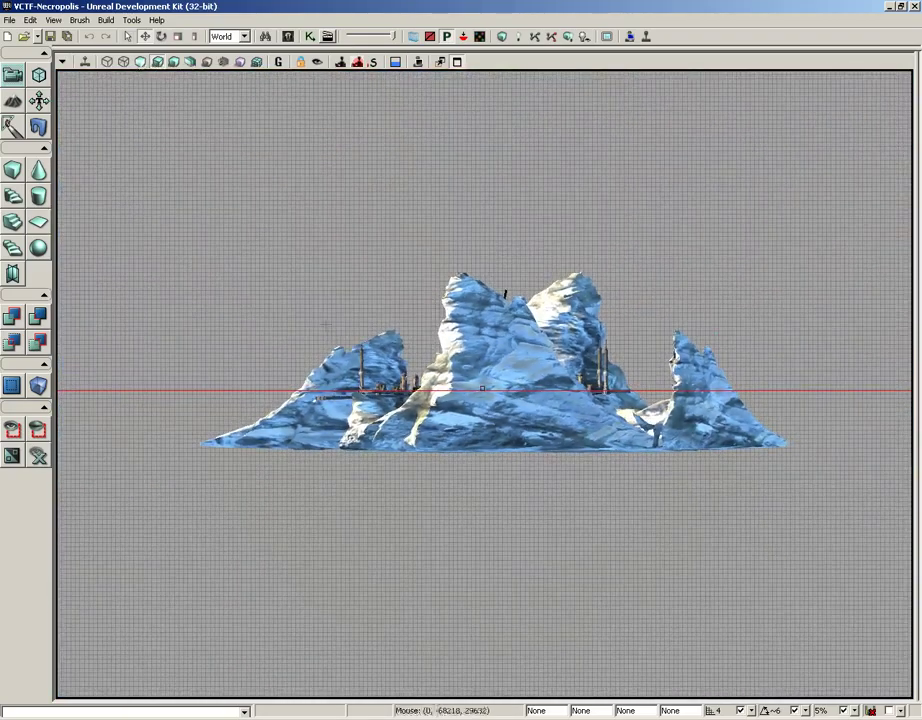
mouse_move(326, 324)
mouse_down()
mouse_move(410, 318)
mouse_move(377, 318)
mouse_up()
click(62, 61)
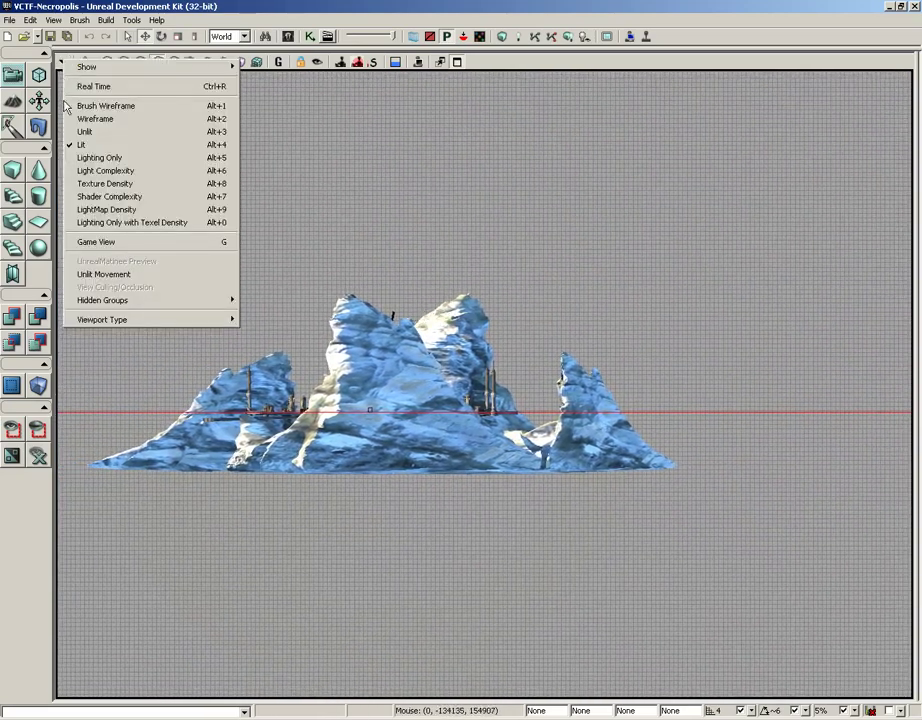
mouse_move(103, 319)
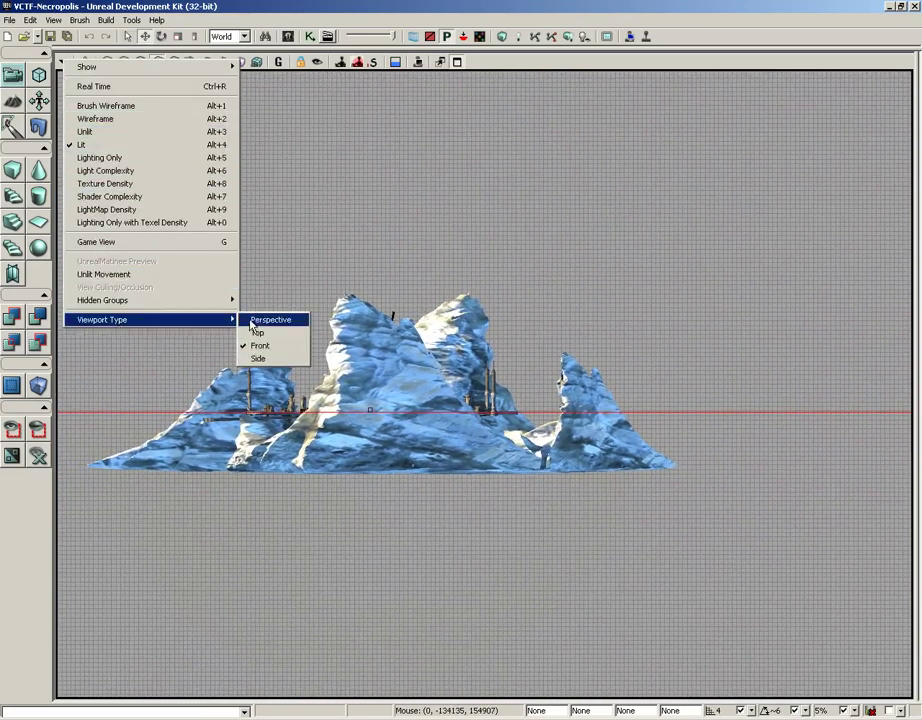
click(252, 324)
right_drag(252, 324, 300, 360)
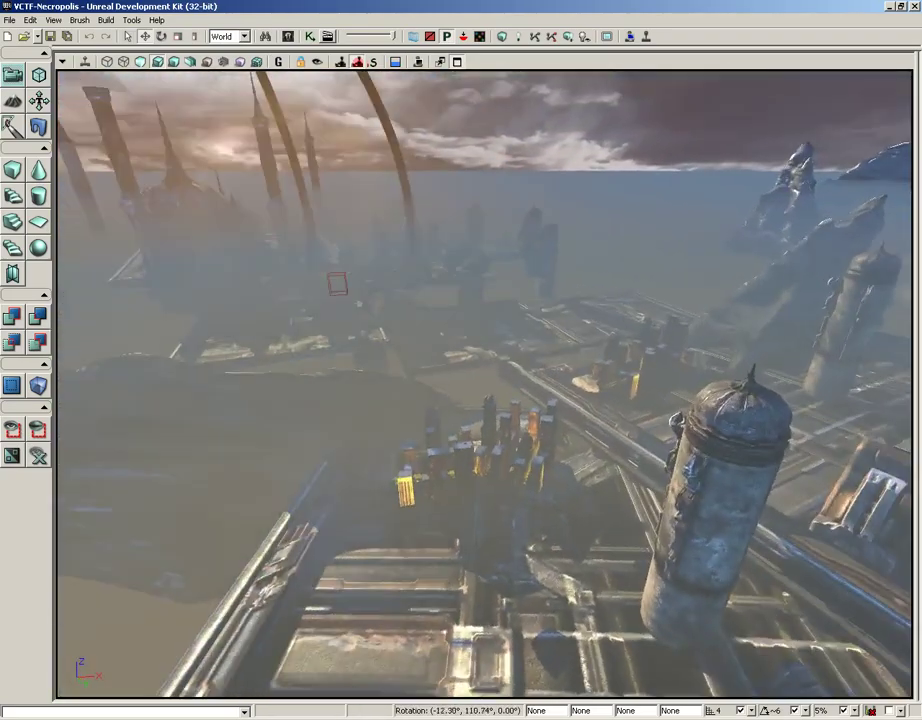
- Fly the perspective camera across the city and restore the four-viewport layout
drag(480, 400, 430, 370)
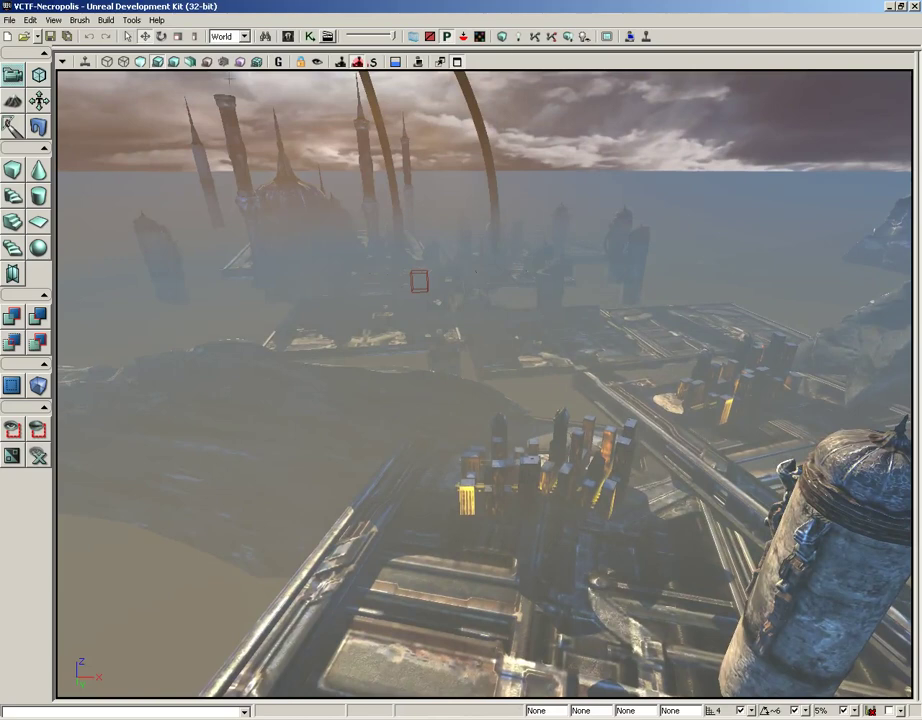
click(61, 61)
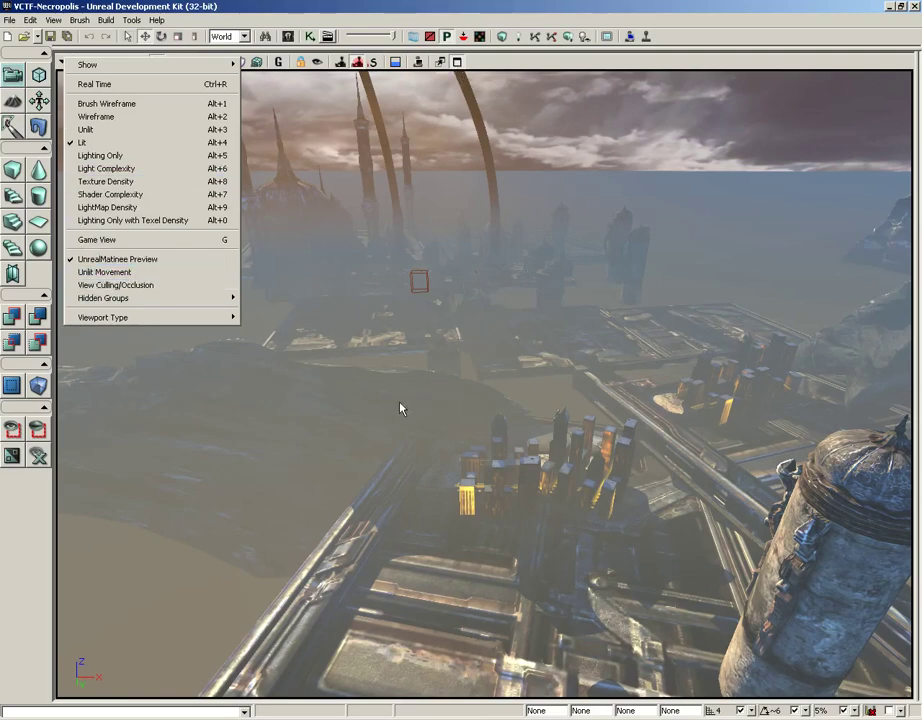
mouse_move(400, 408)
mouse_down()
mouse_move(330, 370)
mouse_move(300, 380)
mouse_move(305, 364)
mouse_up()
mouse_move(297, 63)
mouse_down()
mouse_move(316, 66)
mouse_move(280, 77)
mouse_move(170, 693)
mouse_move(170, 537)
mouse_up()
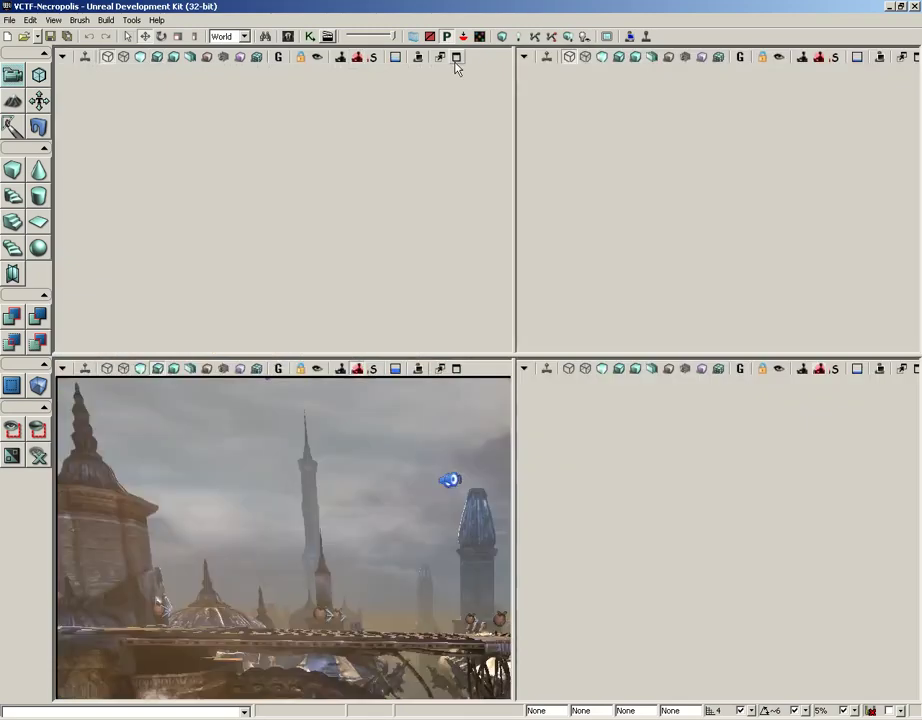
- Restore the four-viewport layout and change the bottom-right front wireframe view to Perspective
click(455, 62)
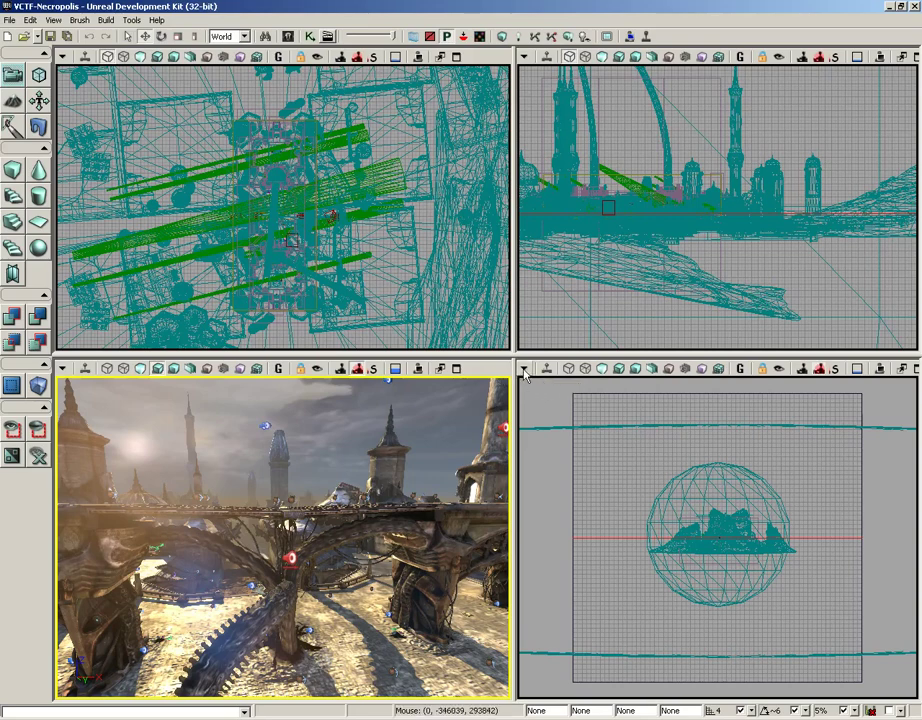
click(524, 370)
mouse_move(562, 630)
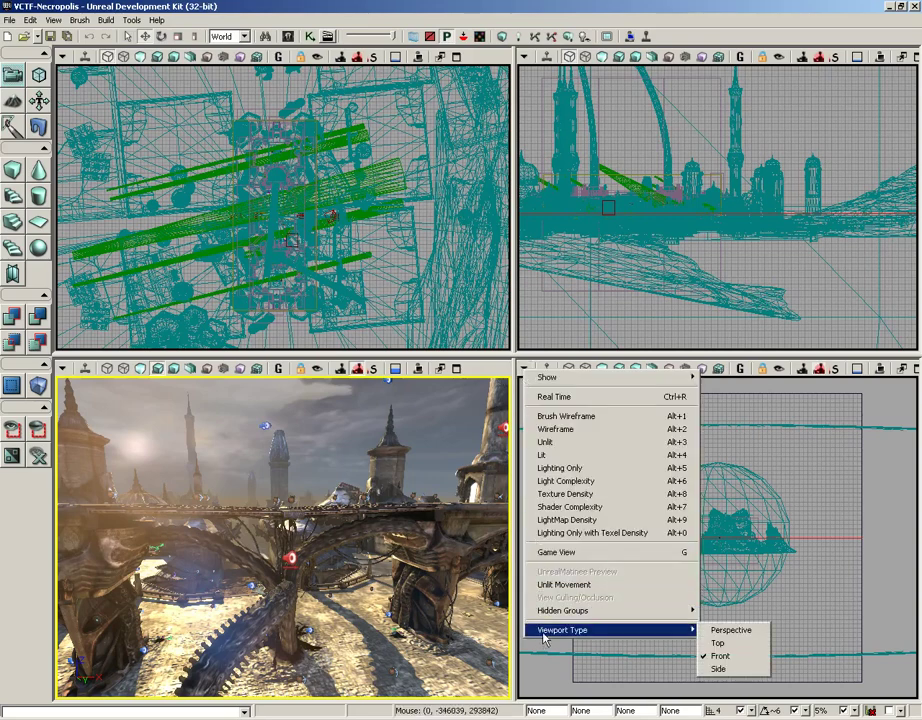
click(731, 630)
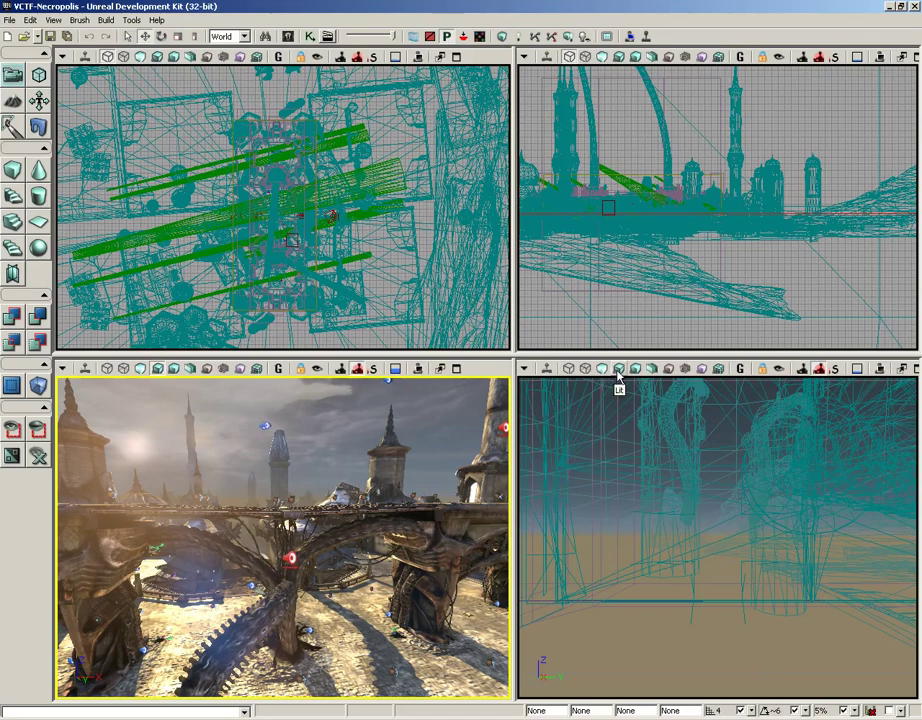
click(524, 371)
- Render the new perspective view Lit, then aim the left camera at the bridge and the right at the domed plaza
click(537, 450)
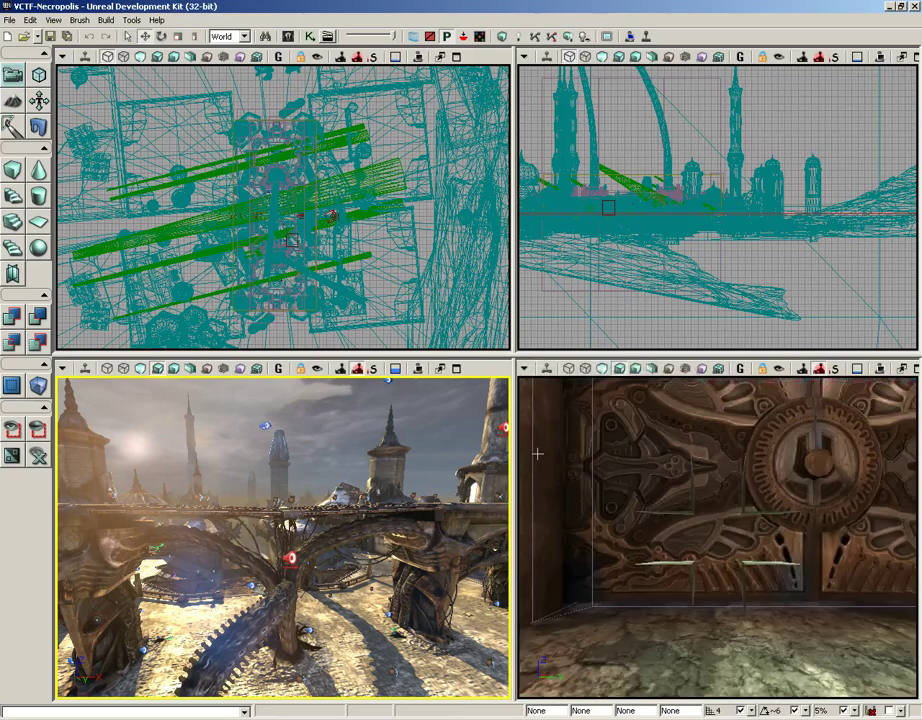
mouse_move(633, 473)
mouse_down()
mouse_move(774, 374)
mouse_move(705, 534)
mouse_up()
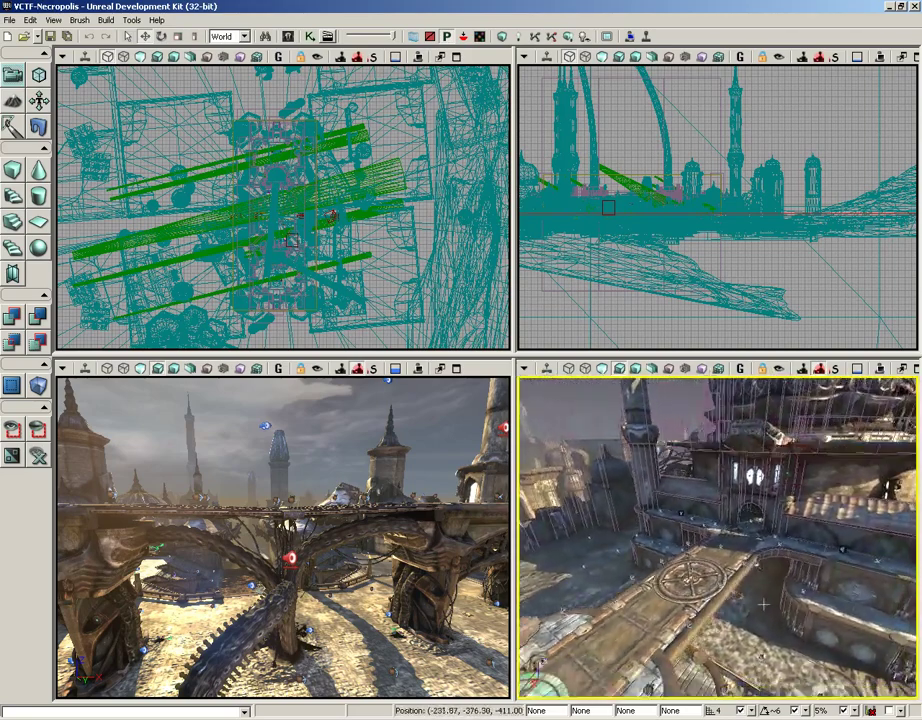
mouse_move(396, 563)
mouse_down()
mouse_move(386, 506)
mouse_move(372, 498)
mouse_up()
drag(700, 540, 670, 530)
mouse_move(767, 510)
mouse_down()
mouse_move(752, 506)
mouse_move(767, 510)
mouse_move(619, 560)
mouse_move(916, 430)
mouse_move(900, 432)
mouse_up()
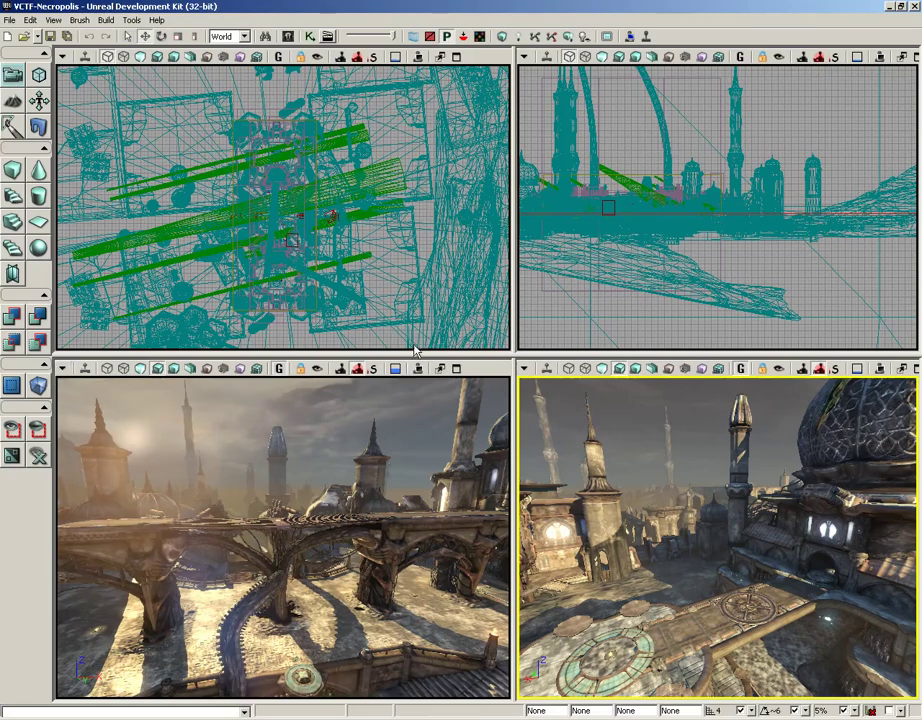
- Raise the horizontal splitter so the bridge and plaza perspective views fill most of the editor
click(62, 368)
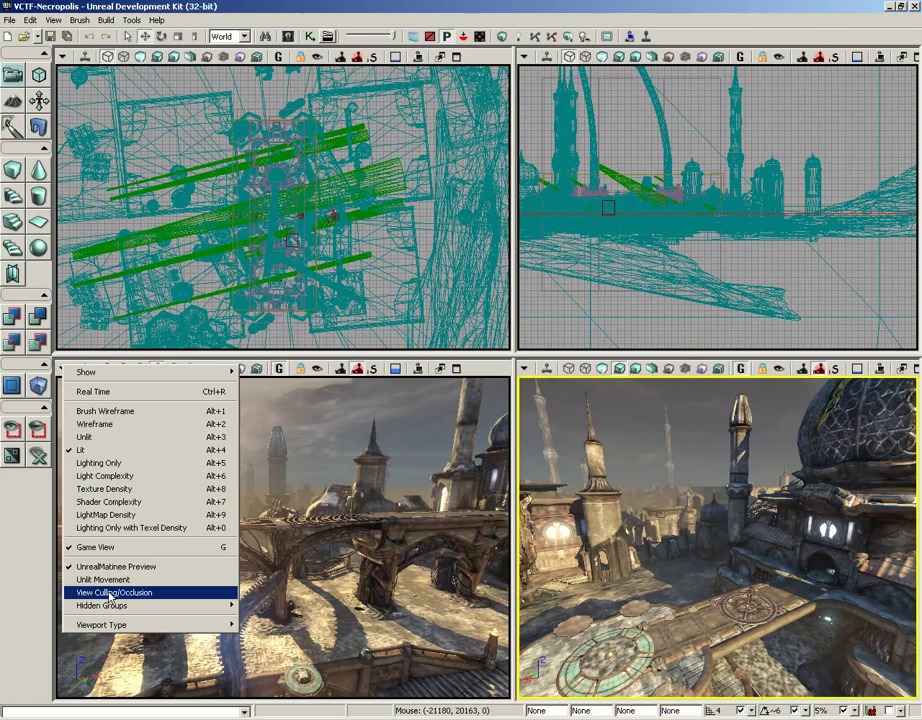
click(481, 356)
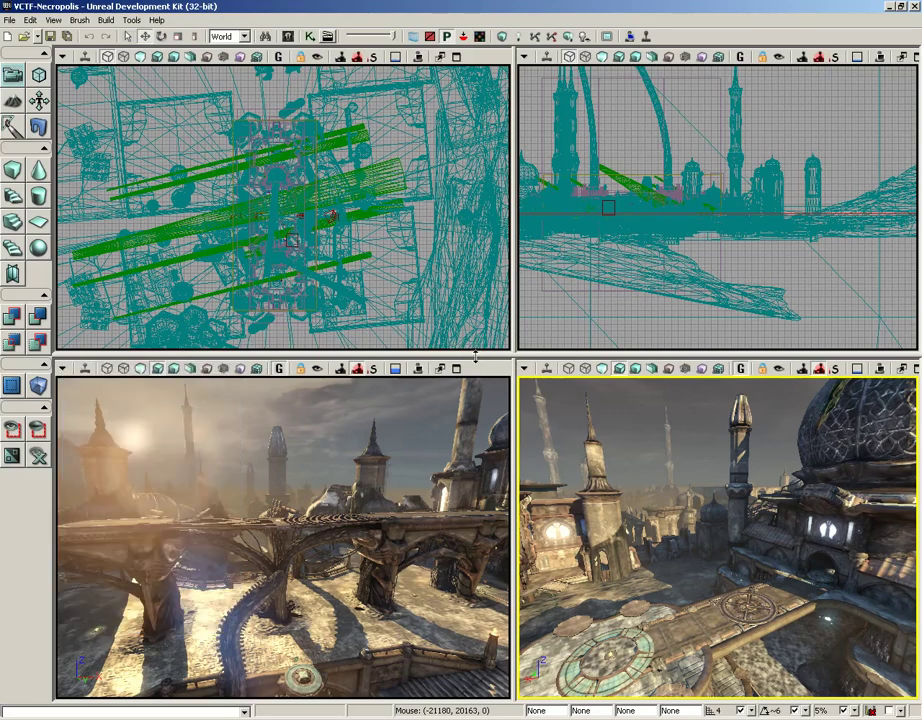
drag(475, 356, 475, 104)
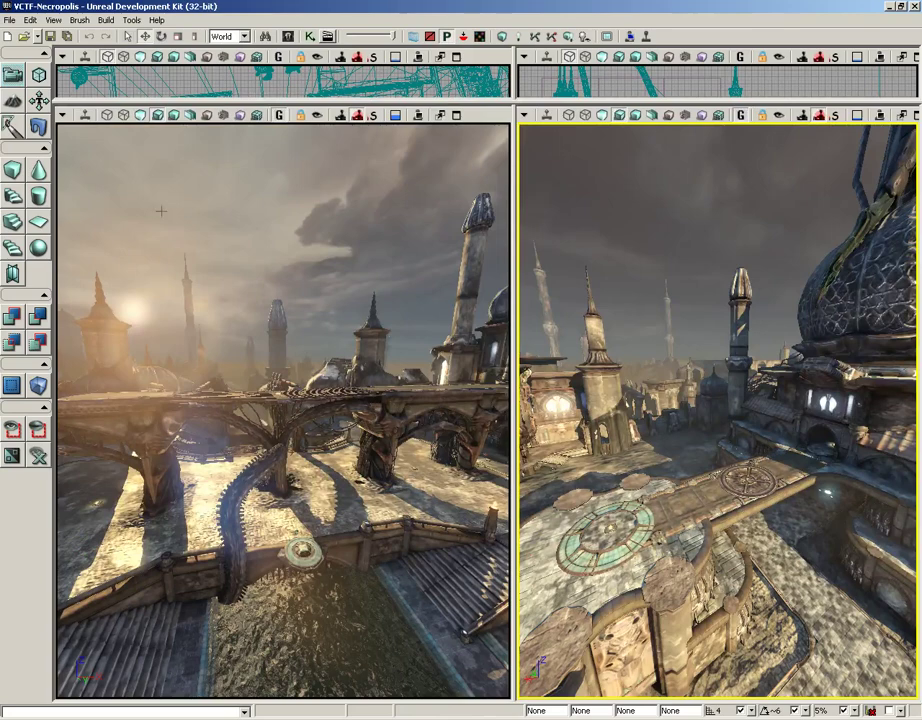
- Enable View Culling/Occlusion in the right perspective view's display options
click(62, 117)
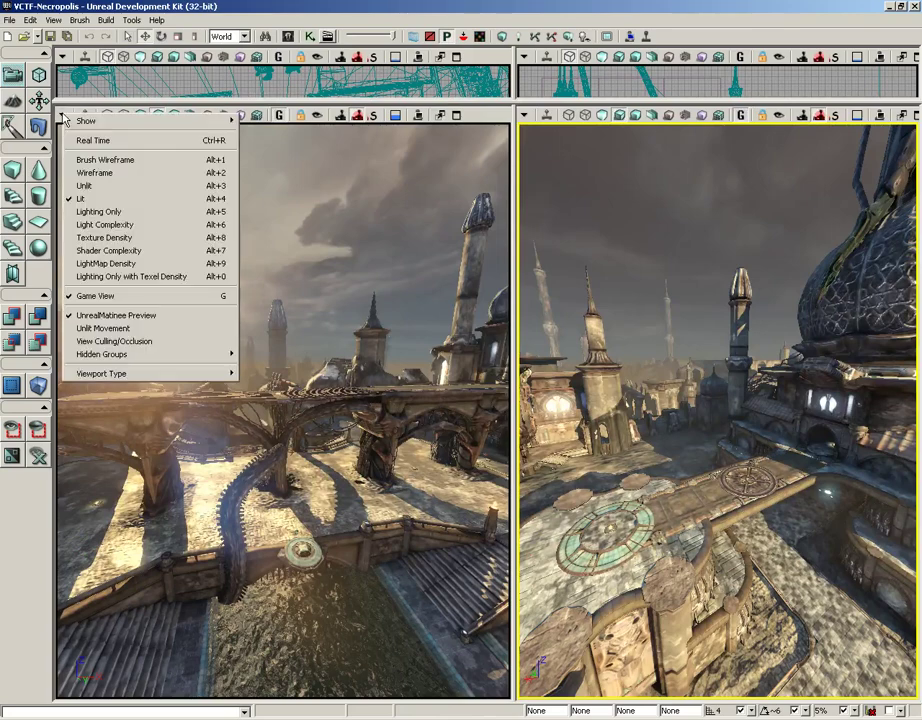
click(122, 344)
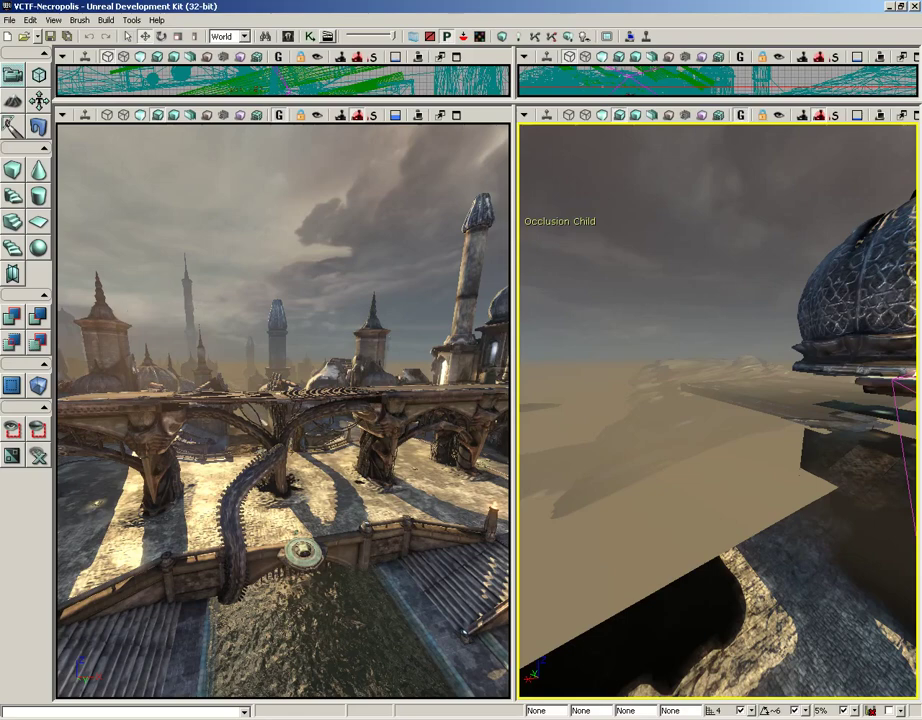
- Fly the right camera past the dome and walkway to overlook the bridge; tilt the left camera toward the tower
mouse_move(718, 410)
mouse_down()
mouse_move(690, 470)
mouse_move(660, 500)
mouse_move(633, 120)
mouse_move(660, 360)
mouse_up()
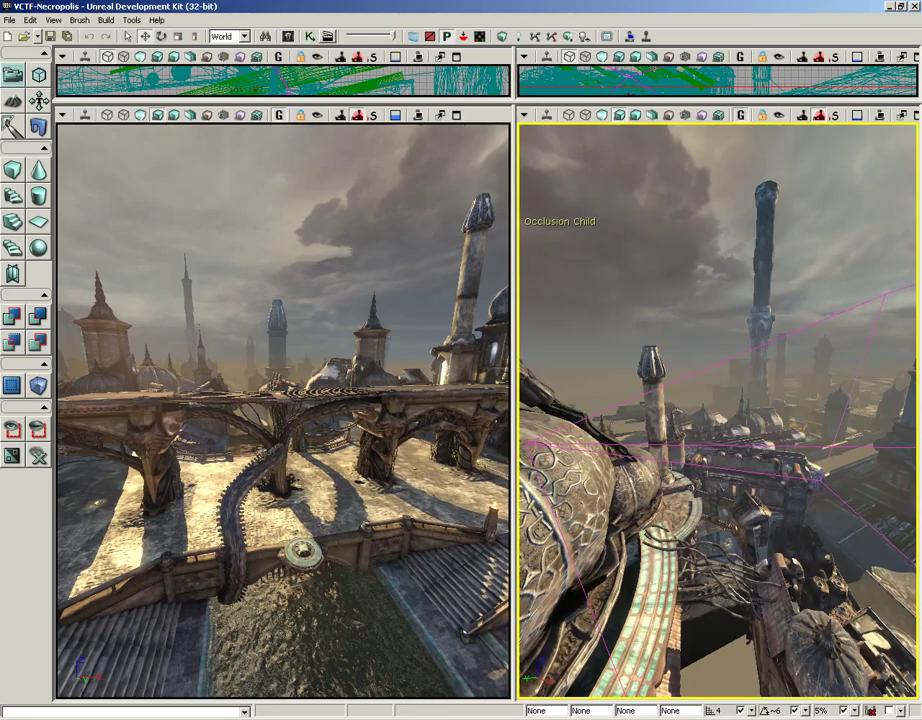
drag(718, 410, 718, 450)
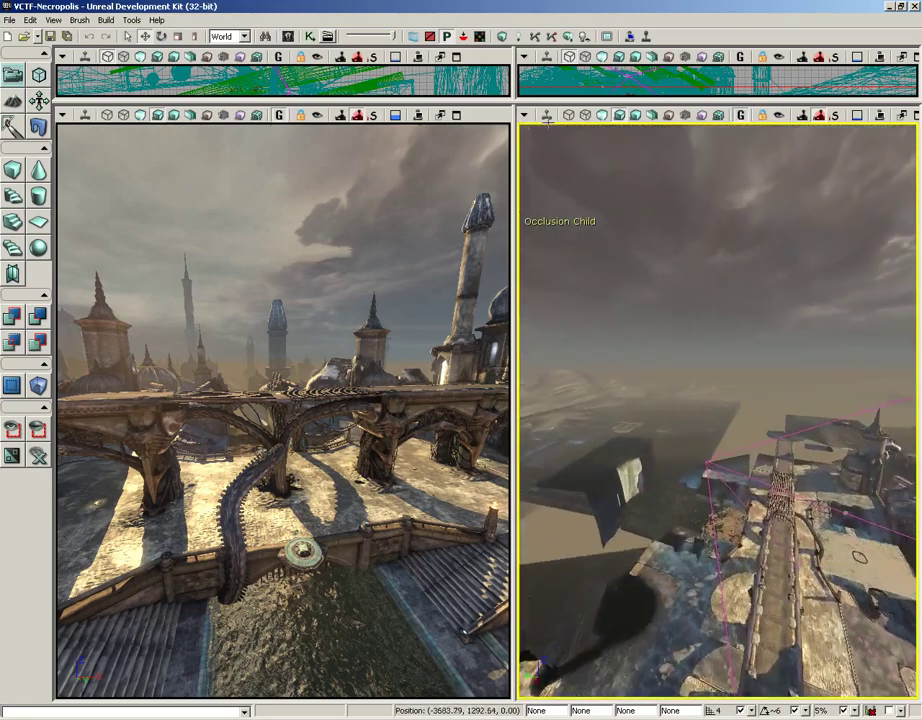
mouse_move(548, 120)
mouse_down()
mouse_move(552, 243)
mouse_move(654, 442)
mouse_up()
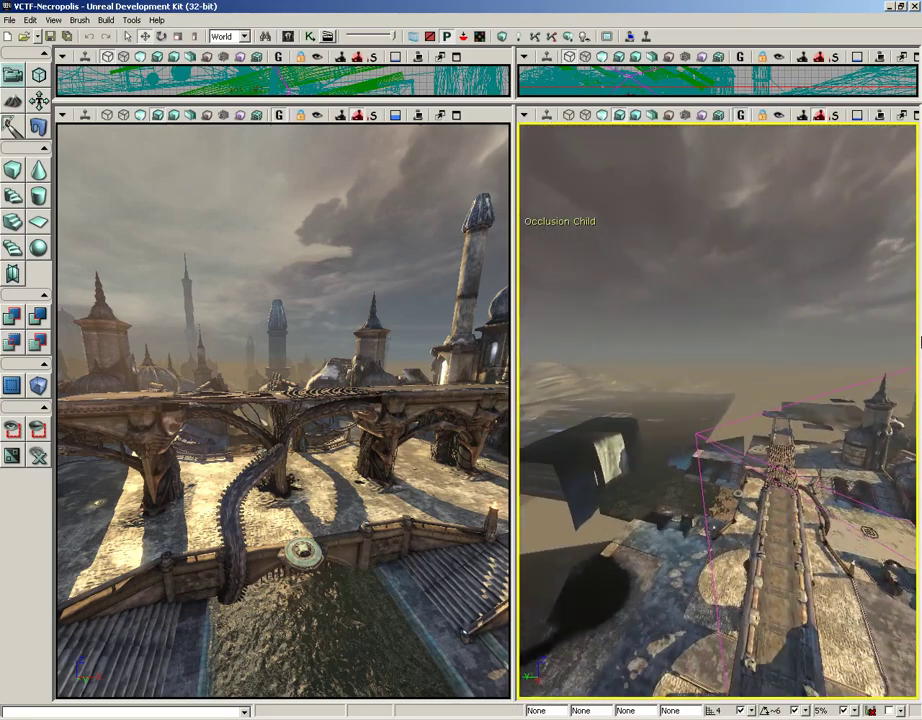
mouse_move(718, 410)
mouse_down()
mouse_move(750, 388)
mouse_move(718, 395)
mouse_move(718, 380)
mouse_up()
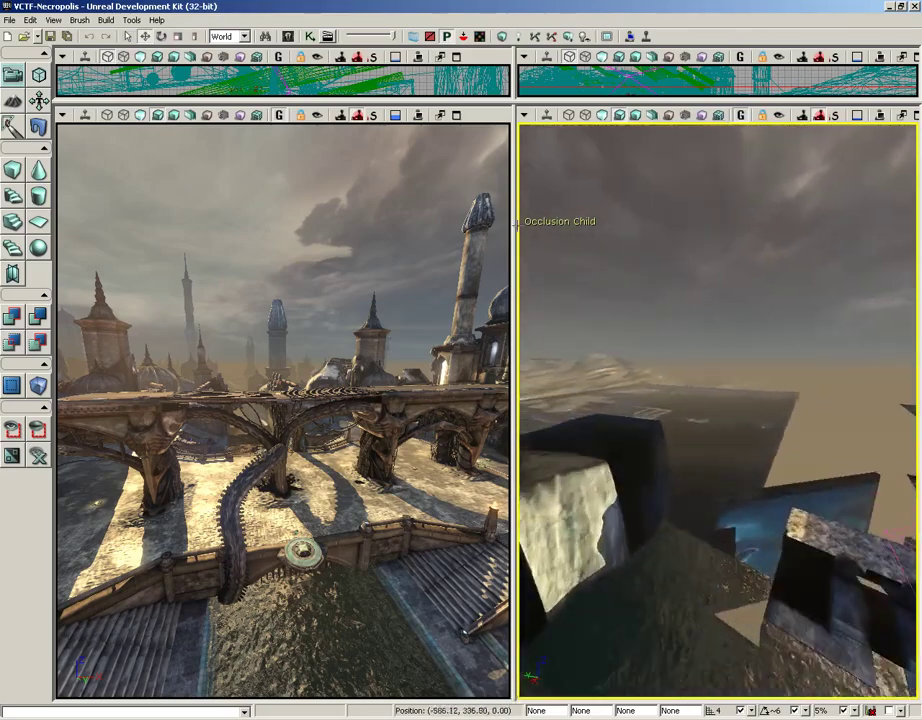
right_drag(517, 225, 650, 251)
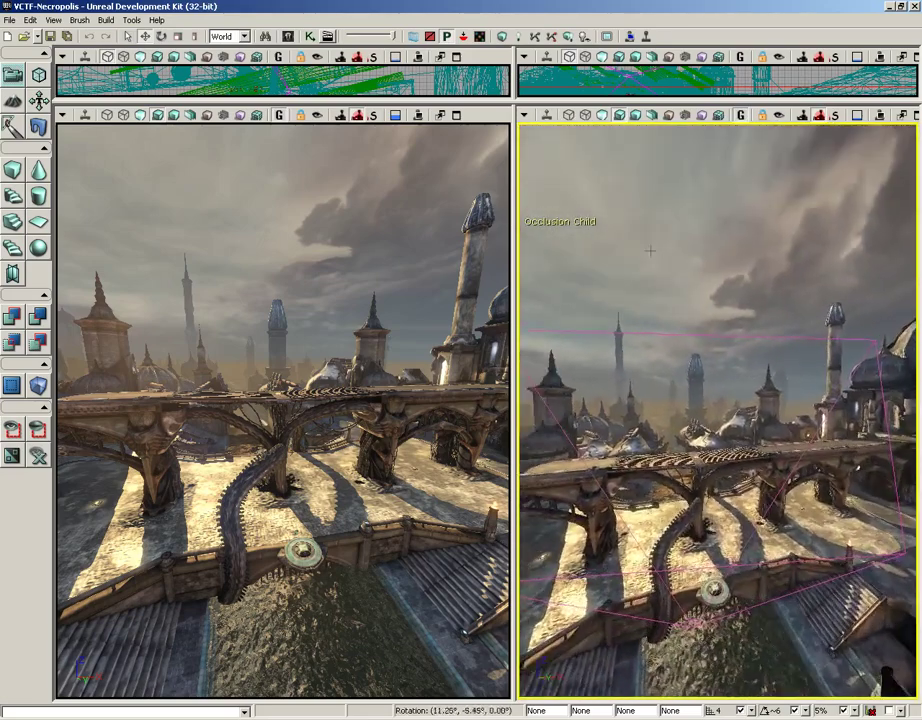
drag(650, 251, 650, 240)
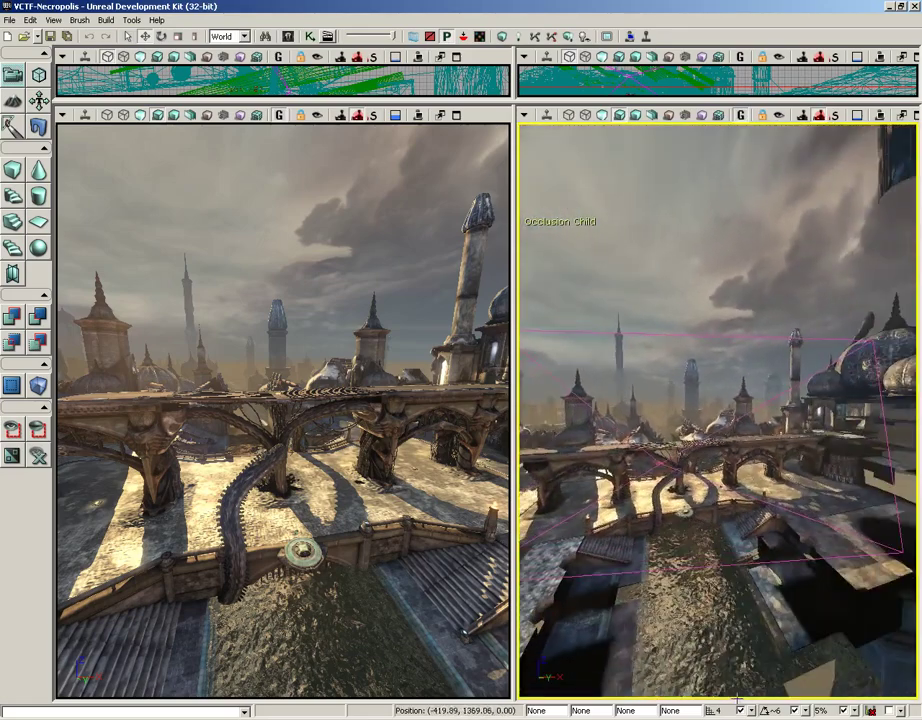
drag(650, 240, 700, 236)
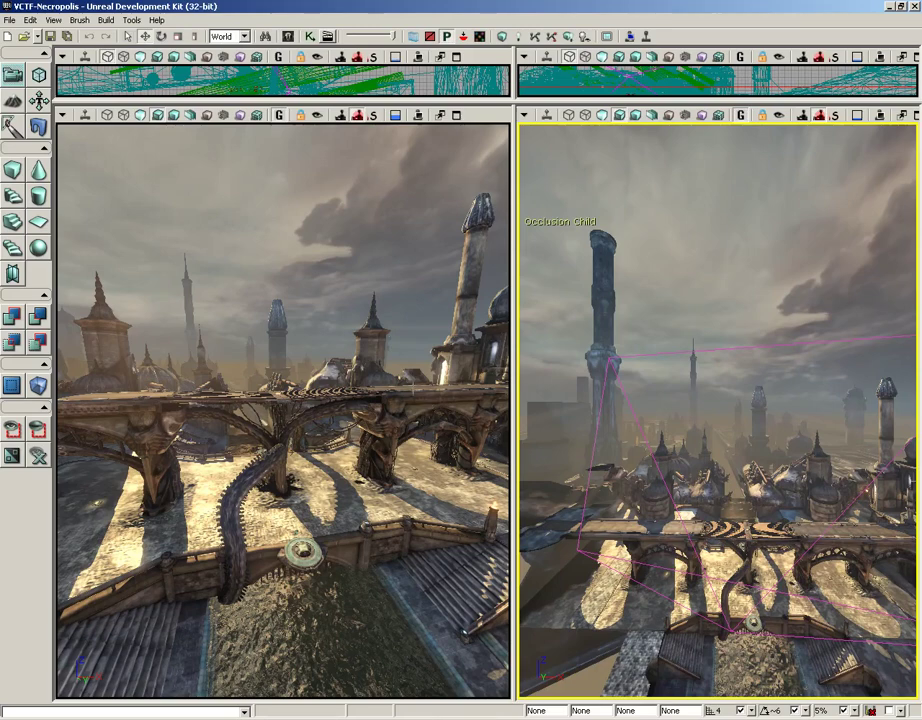
right_drag(280, 400, 240, 390)
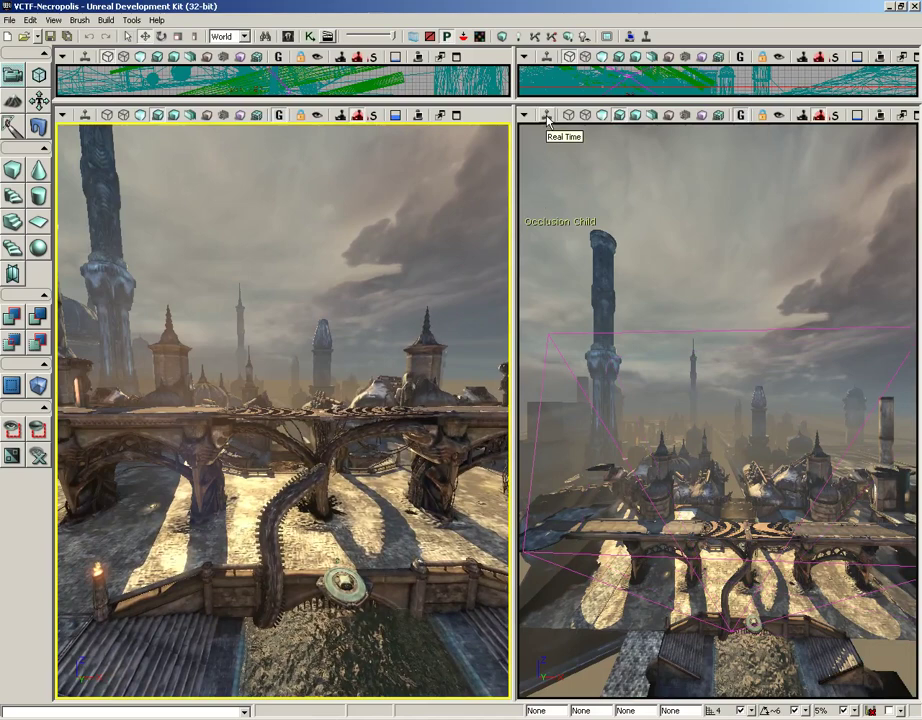
- Turn on Real Time for the culling view and sweep the left camera around toward the bridge
click(548, 115)
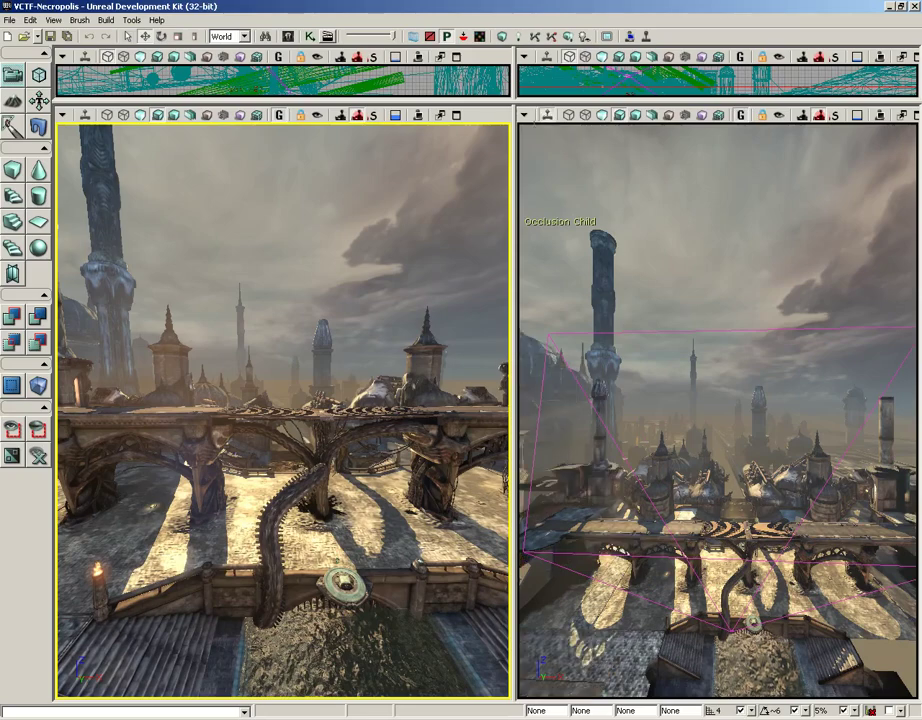
right_drag(280, 340, 279, 340)
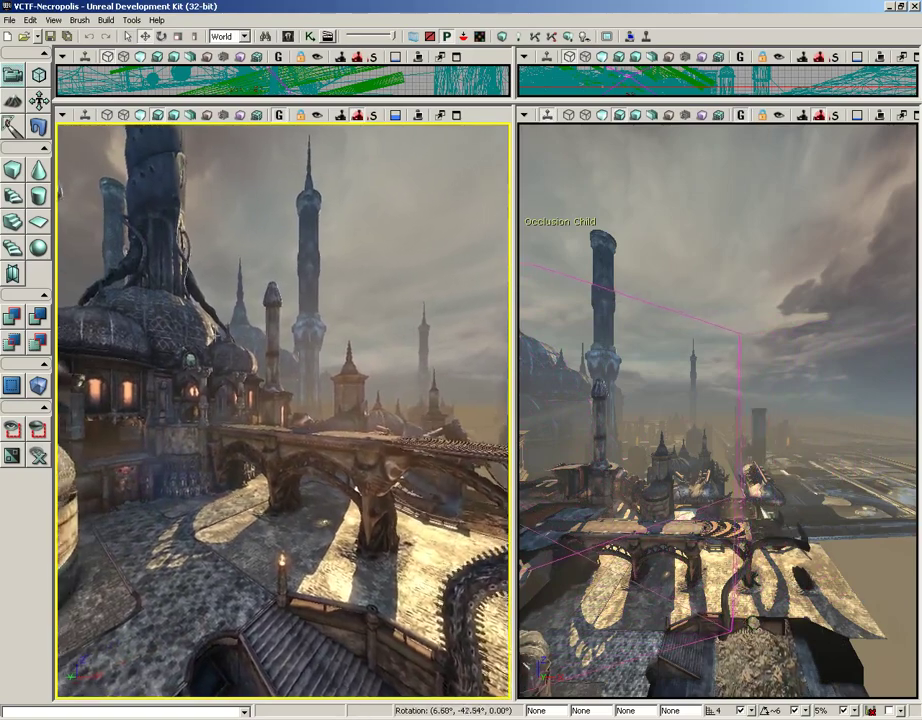
mouse_move(280, 338)
right_down()
mouse_move(68, 330)
mouse_move(461, 318)
right_up()
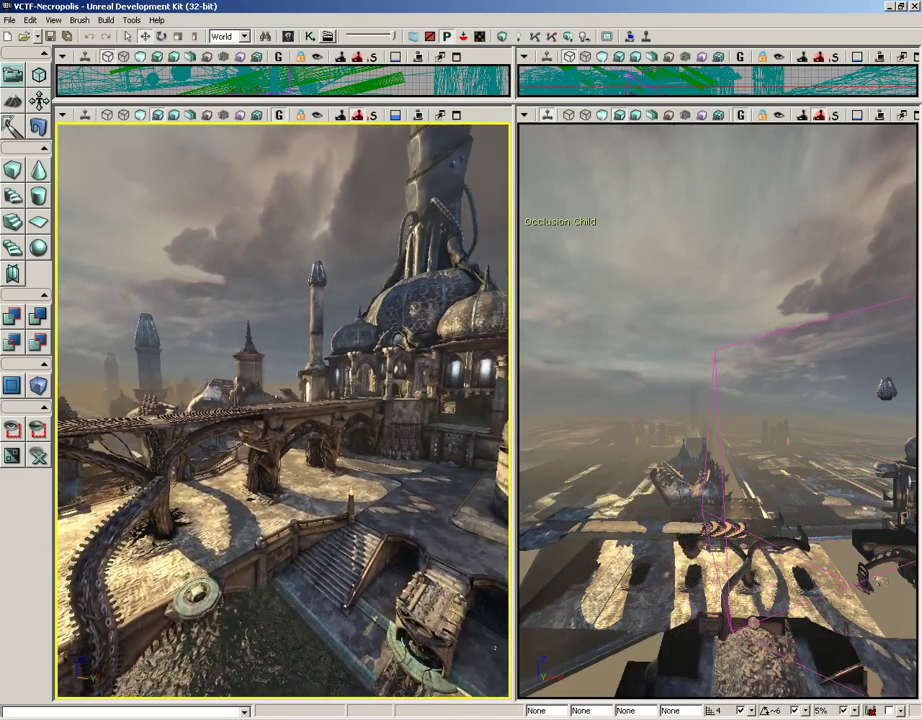
mouse_move(461, 318)
right_down()
mouse_move(210, 306)
mouse_move(223, 300)
mouse_move(232, 302)
mouse_move(203, 326)
right_up()
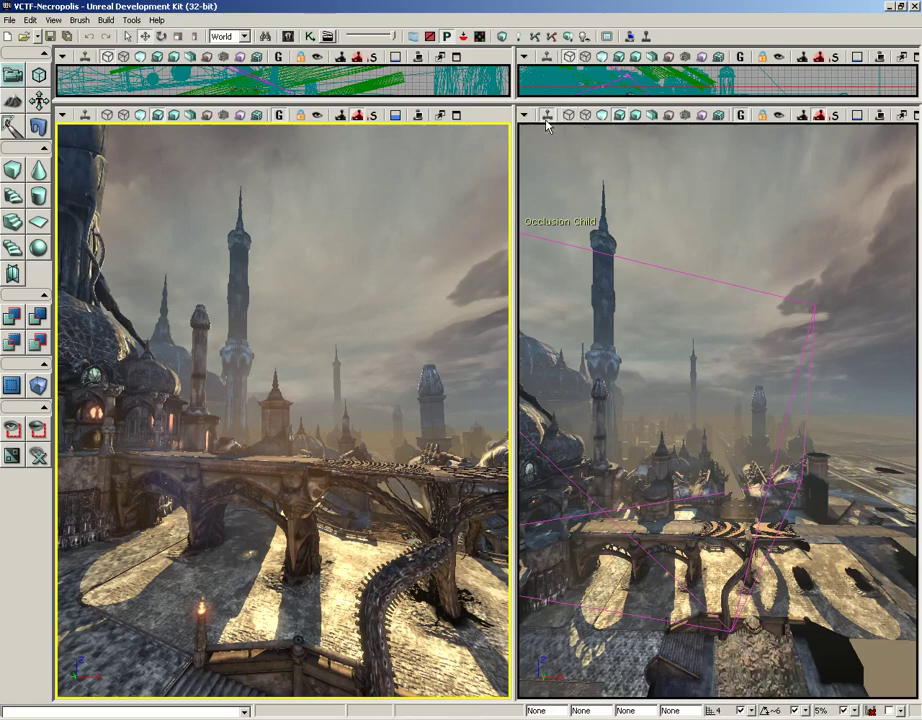
mouse_move(275, 333)
right_down()
mouse_move(202, 360)
mouse_move(233, 333)
mouse_move(195, 334)
mouse_move(152, 302)
mouse_move(100, 155)
right_up()
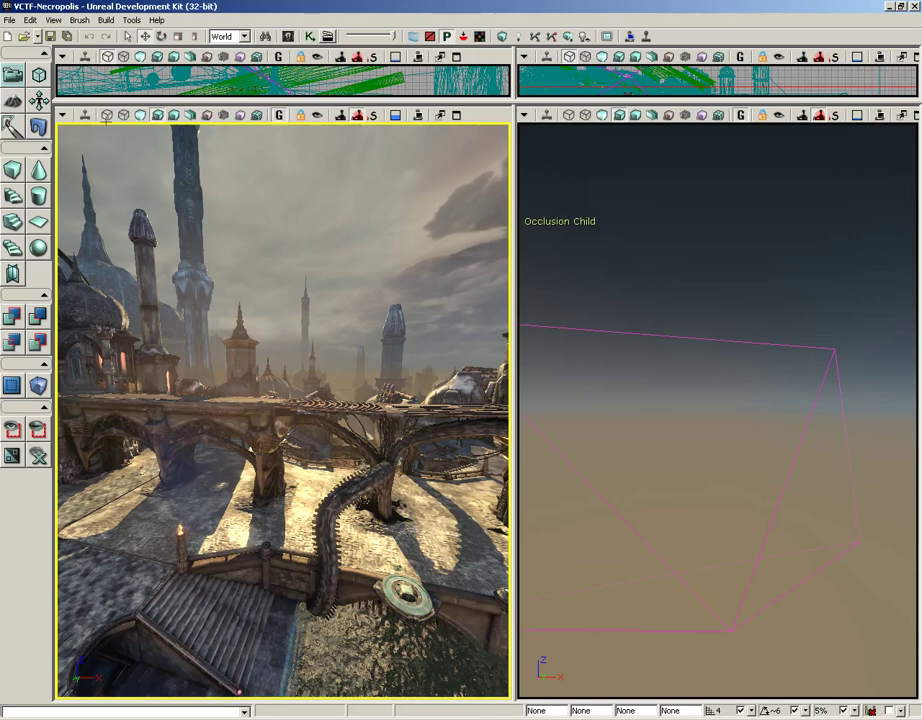
click(62, 115)
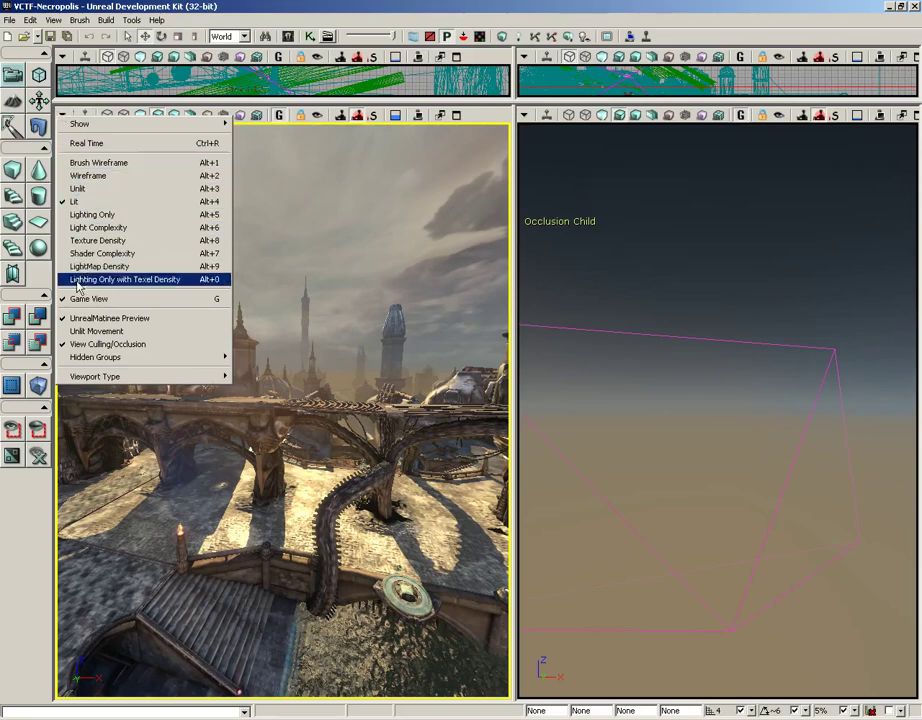
- Uncheck View Culling/Occlusion and lower the horizontal splitter so all four panes are evenly sized
click(62, 117)
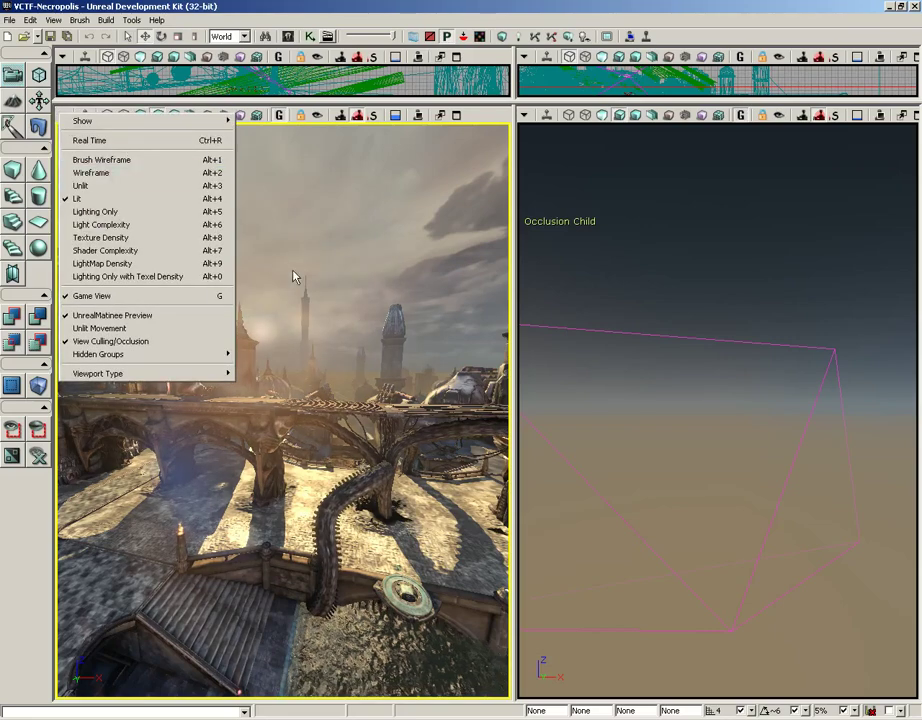
click(231, 198)
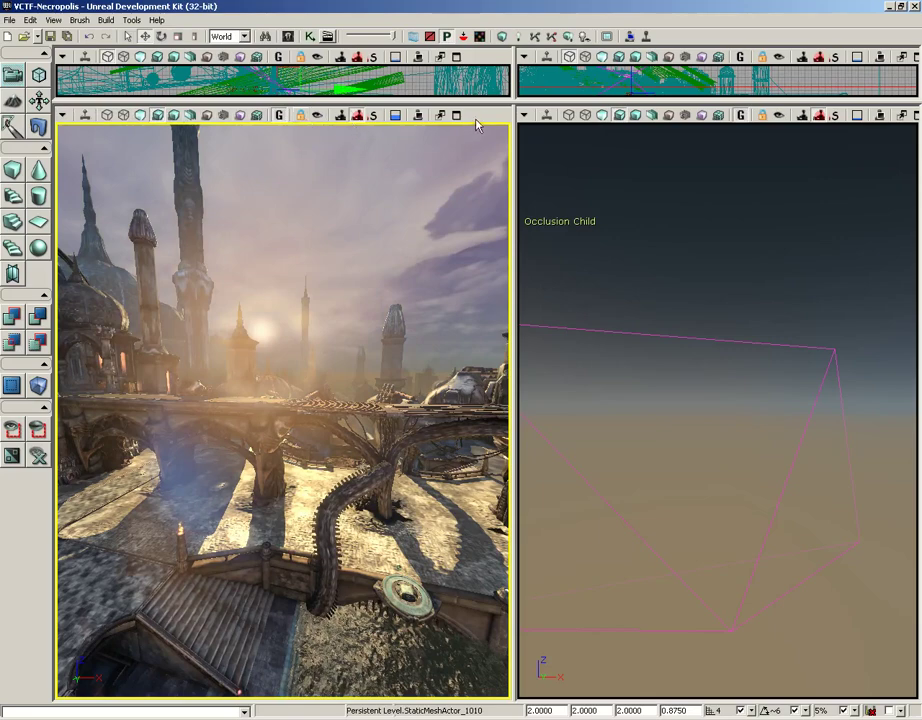
click(62, 116)
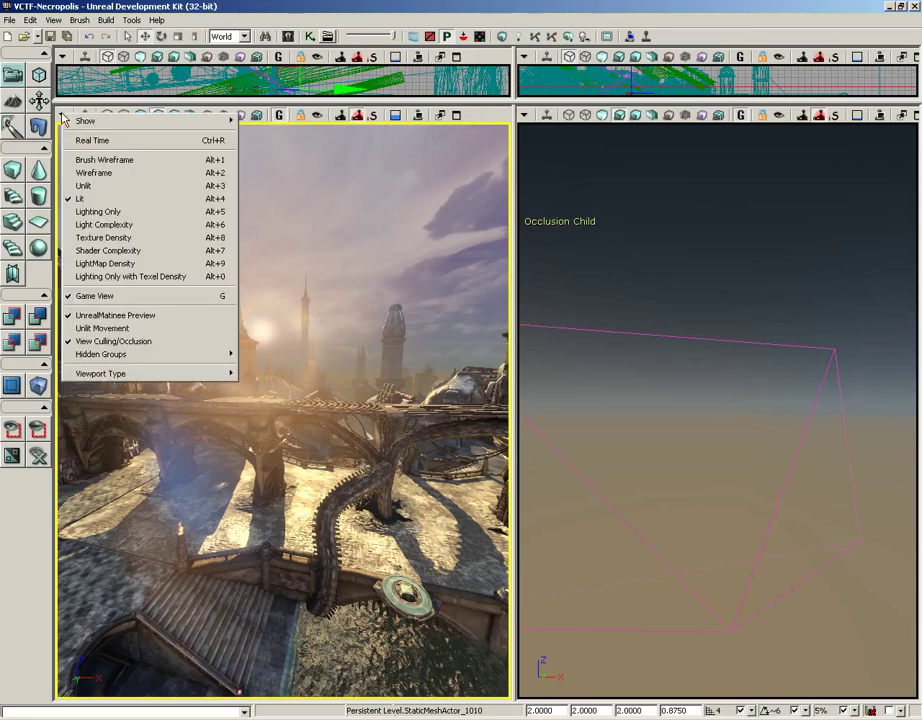
click(80, 341)
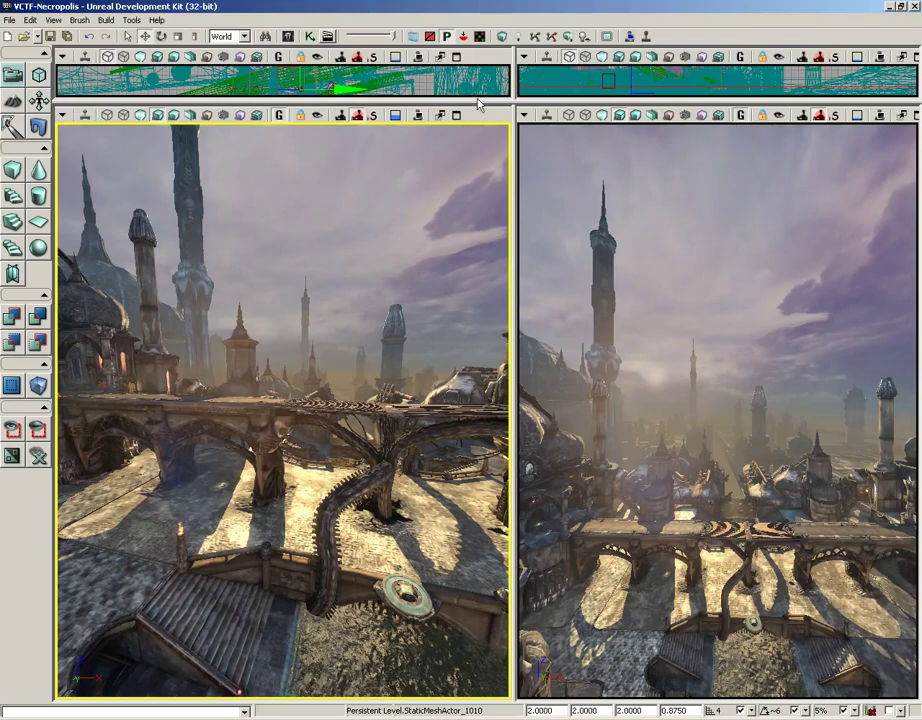
drag(475, 103, 475, 342)
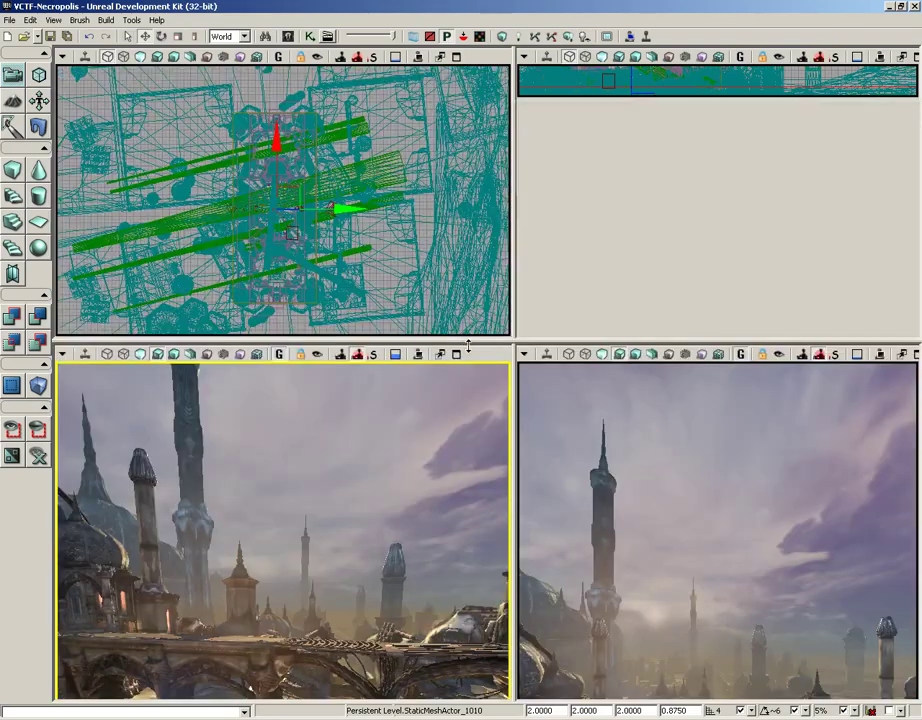
- Set the bottom-right viewport to the Front type rendered in Brush Wireframe
click(526, 355)
mouse_move(566, 616)
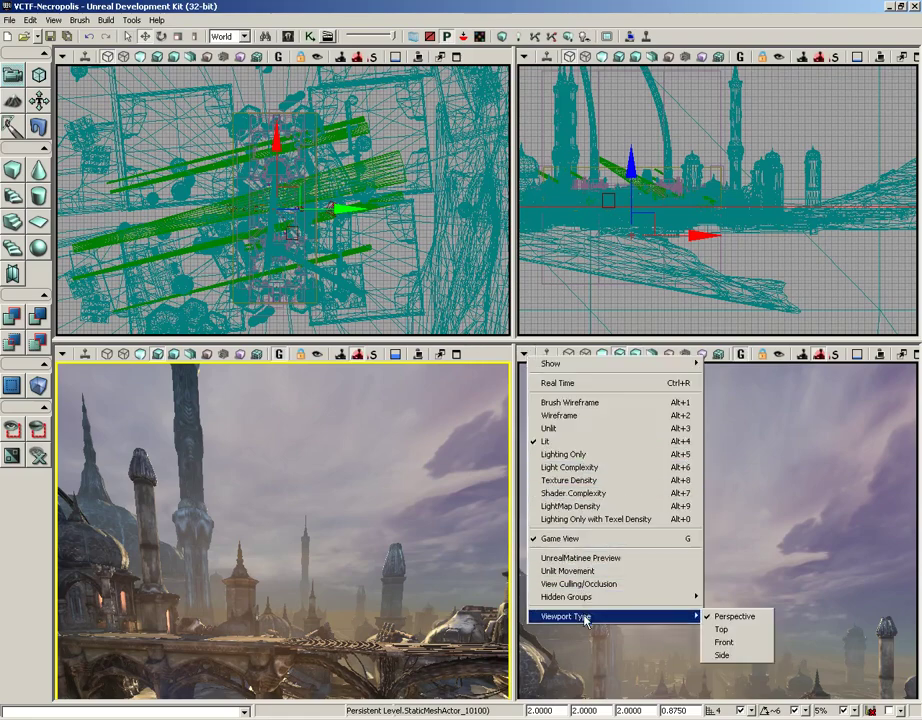
click(721, 645)
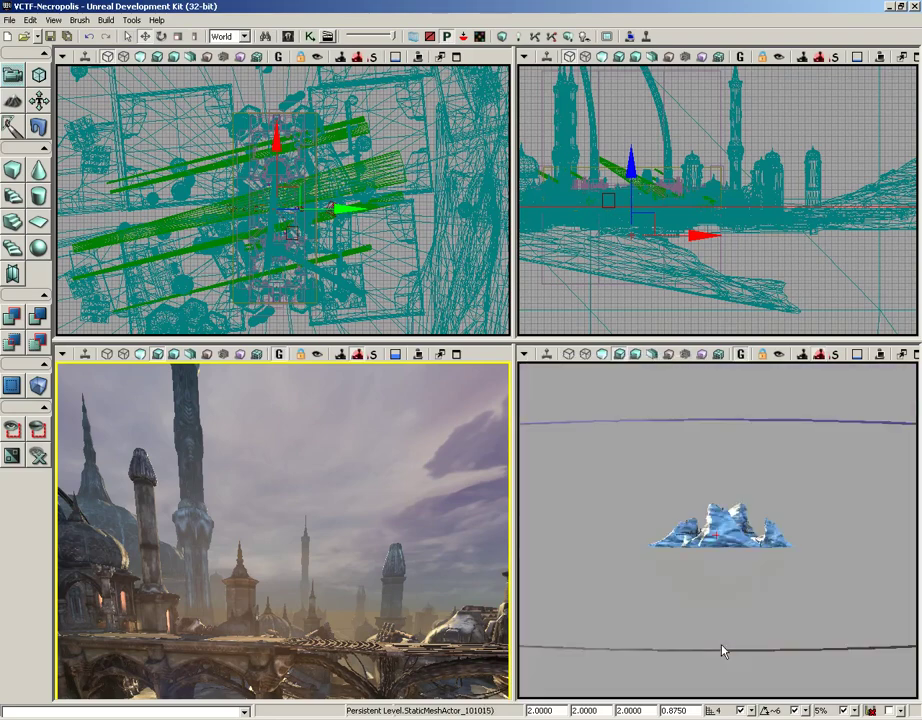
click(523, 355)
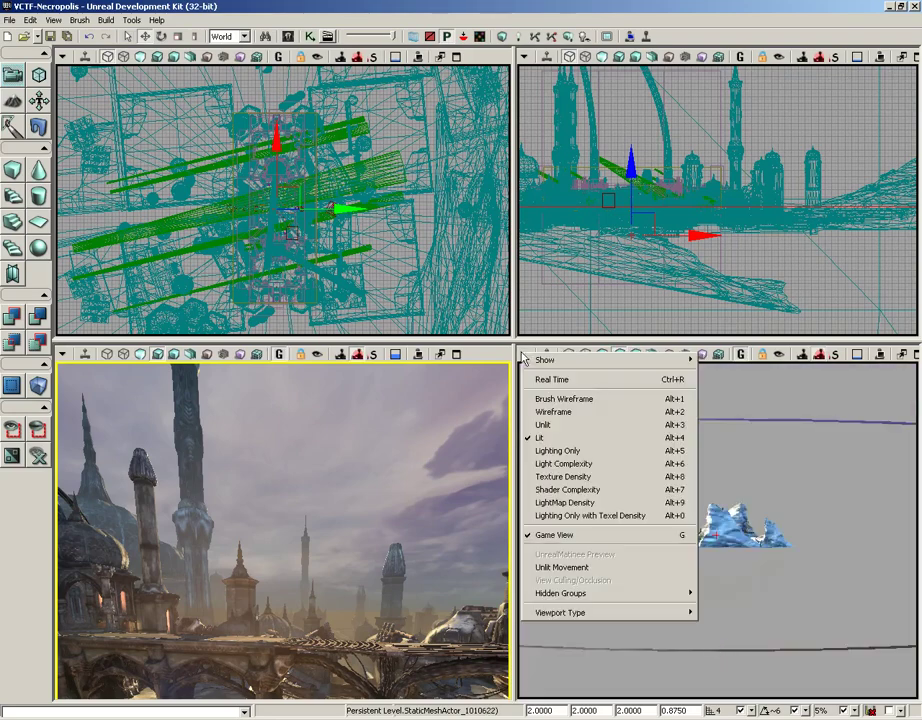
click(537, 406)
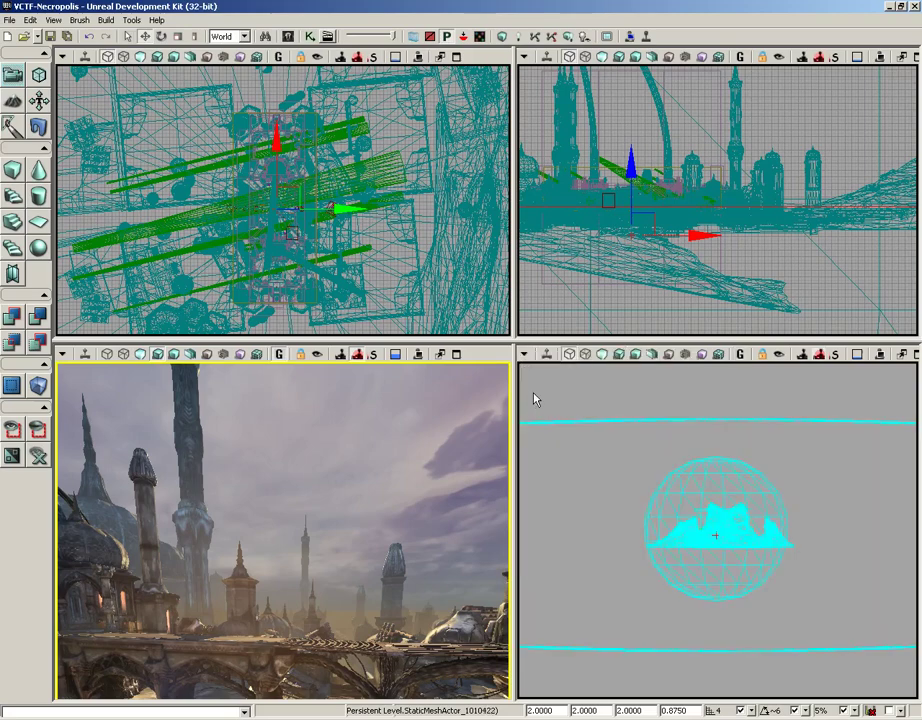